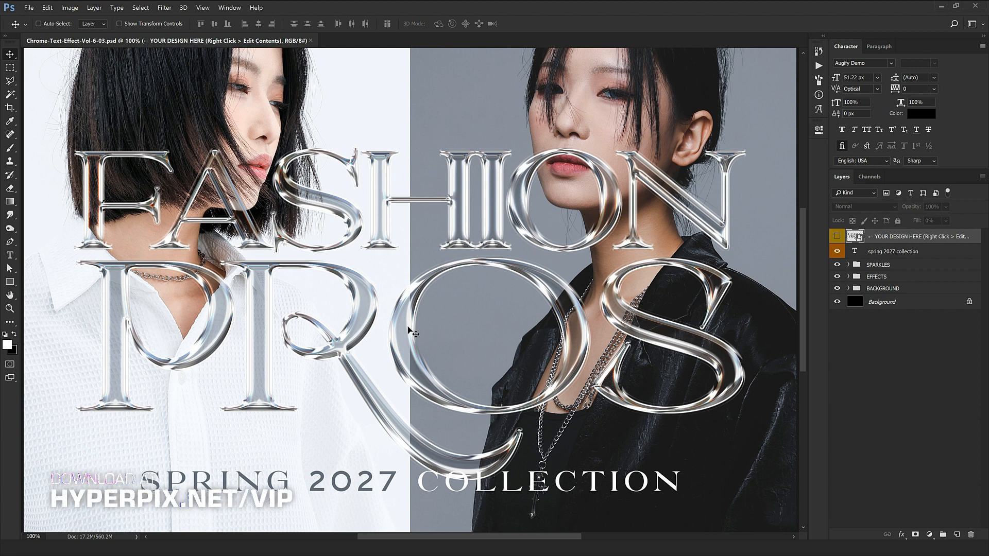
Open the contents of the YOUR DESIGN HERE smart object for editing.
left_click_drag(426, 278, 440, 294)
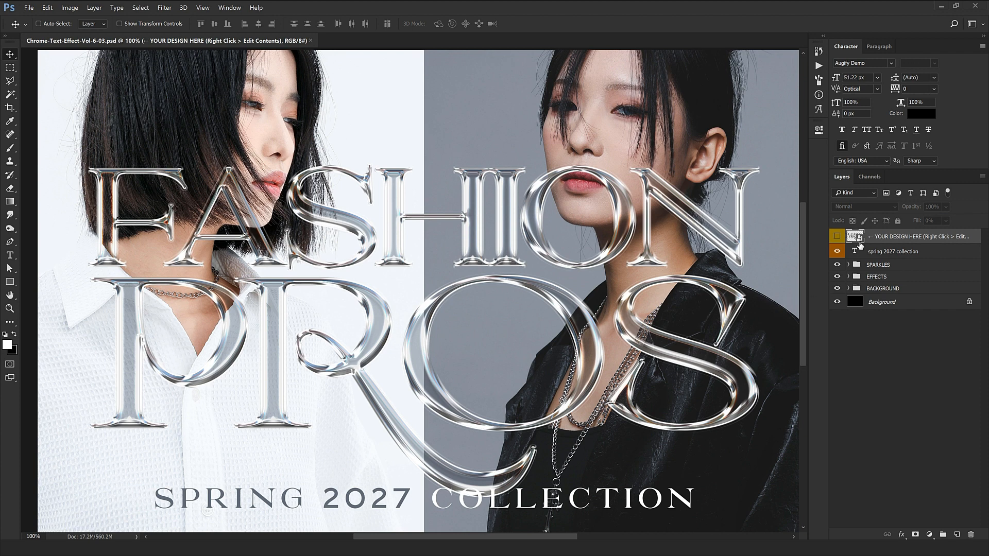
right_click(902, 242)
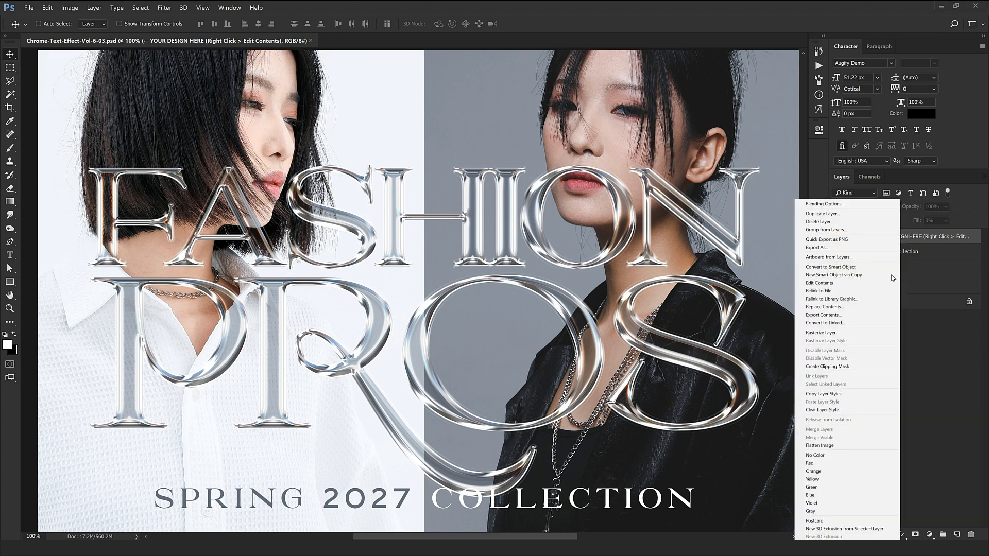
left_click(832, 283)
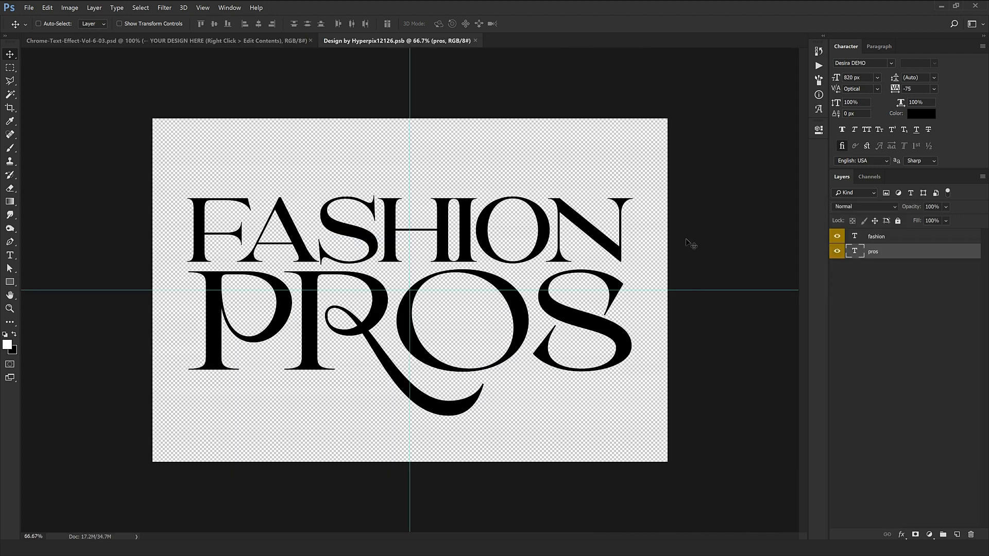
Hide the fashion text layer and move the pros text up toward the canvas centre.
left_click(898, 242)
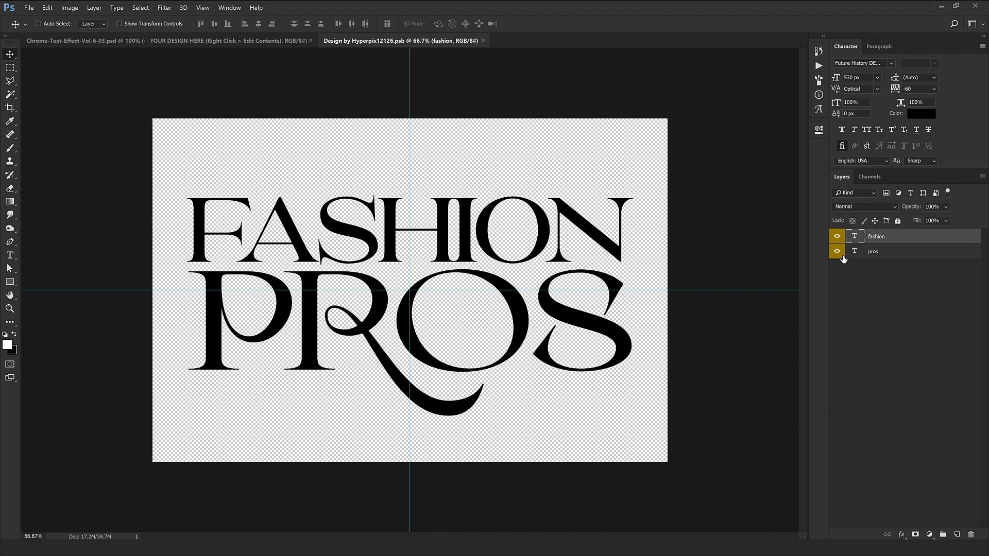
left_click(837, 236)
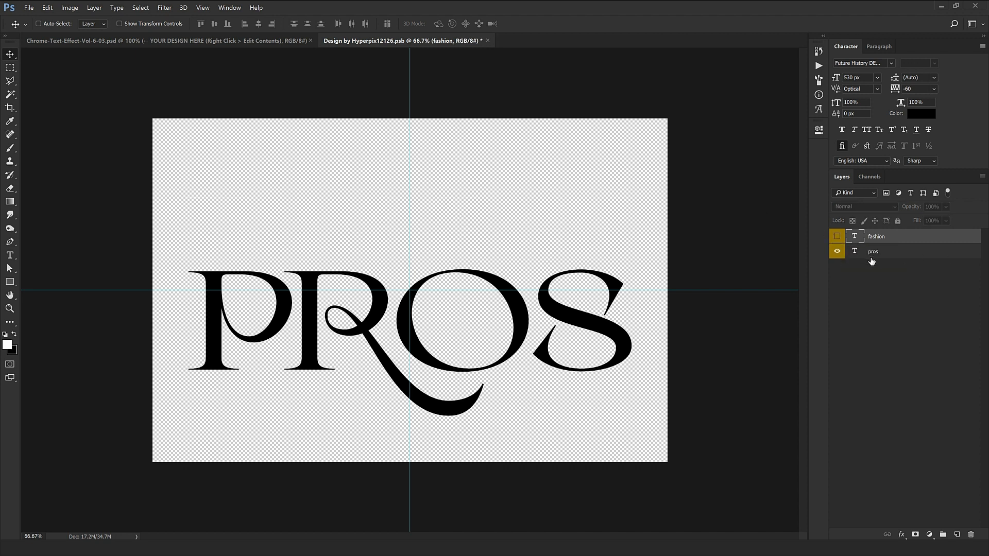
left_click(871, 260)
left_click_drag(452, 267, 472, 222)
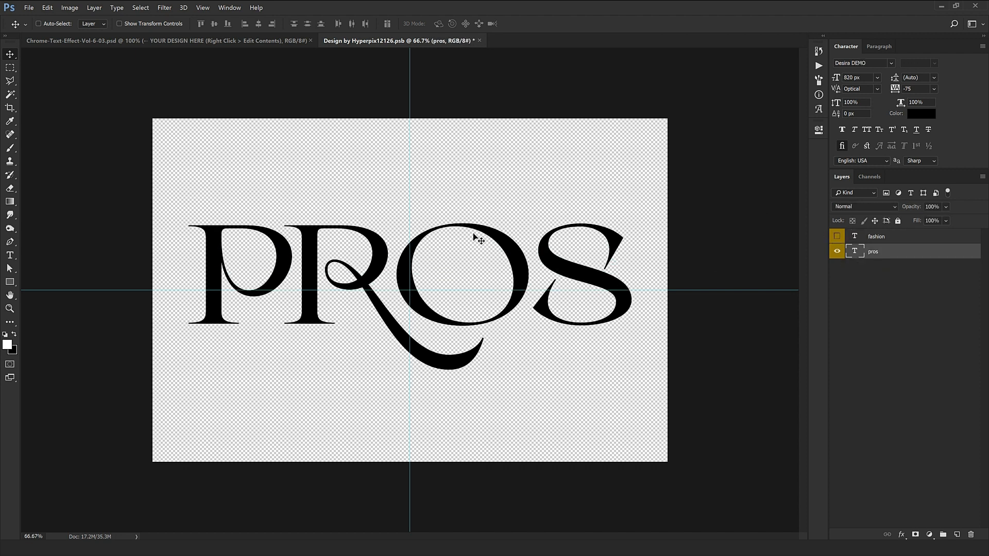
Save and close the smart object's document to update the chrome poster.
left_click(480, 41)
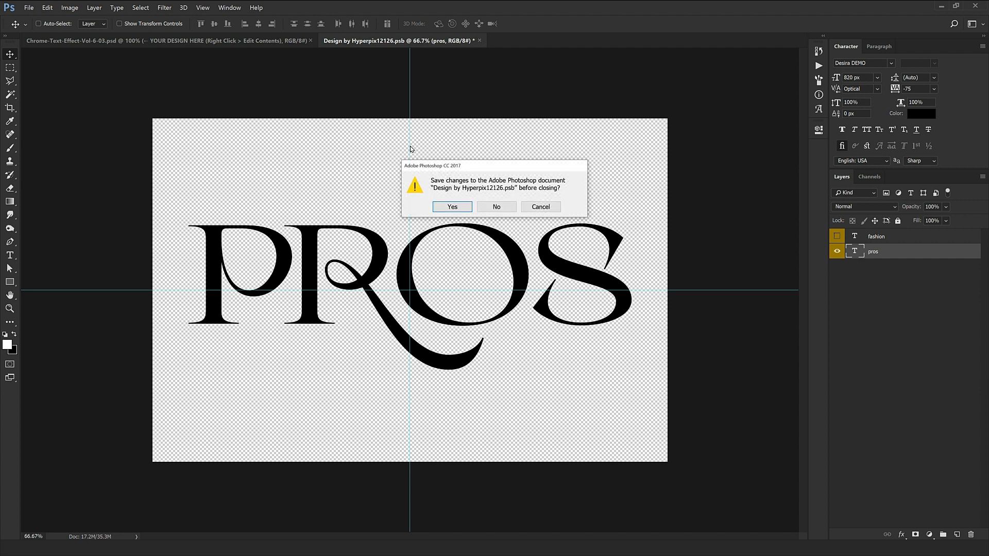
left_click(453, 206)
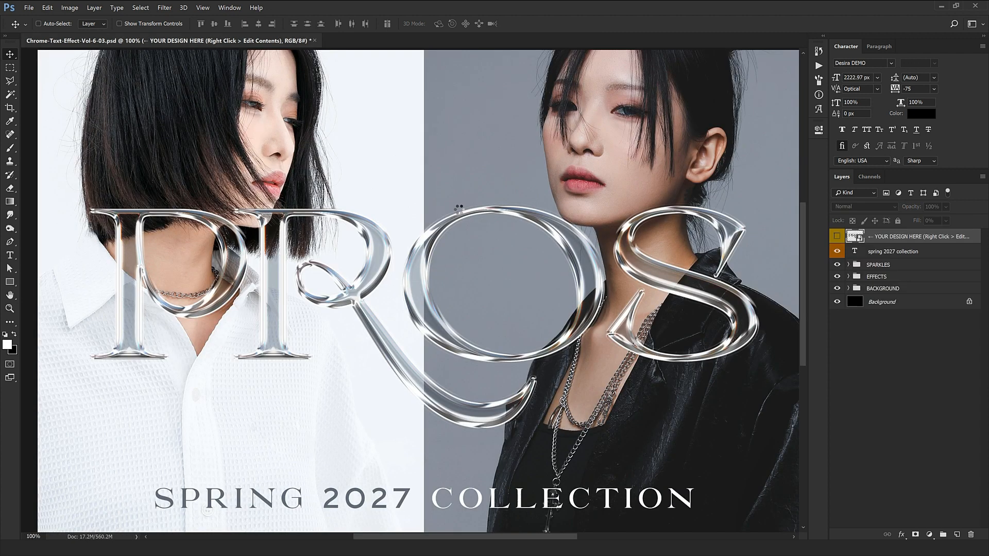
key("ctrl+minus")
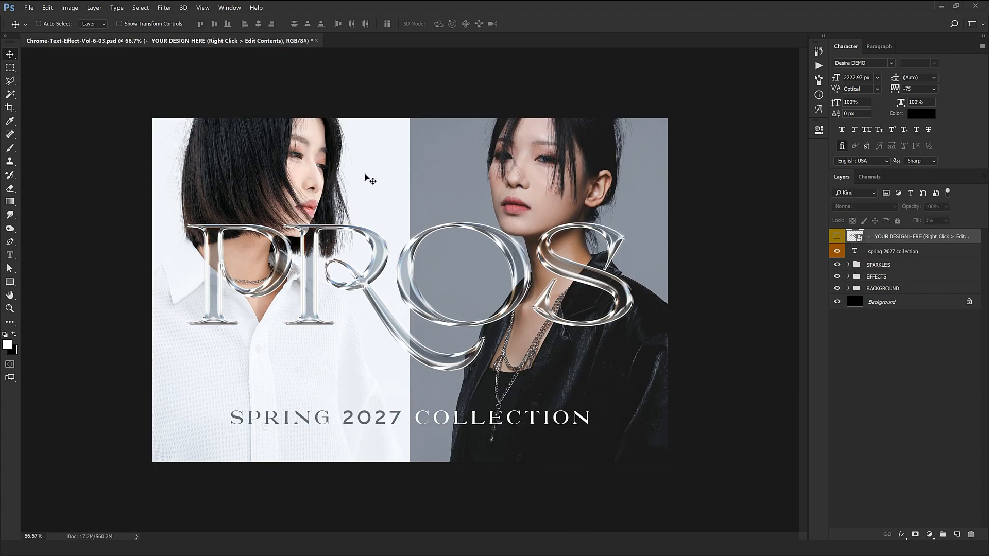
Reopen the design smart object, show the fashion layer again and move the PROS text back down below it.
double_click(852, 238)
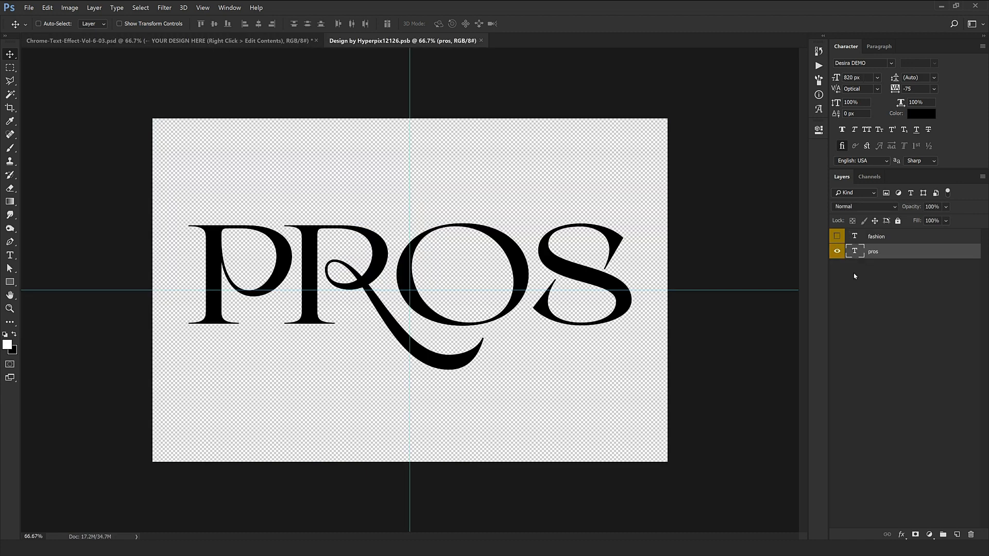
left_click(837, 236)
left_click_drag(577, 248, 574, 322)
Replace the word fashion in the upper text layer with Classic.
left_click(857, 237)
key("t")
double_click(855, 237)
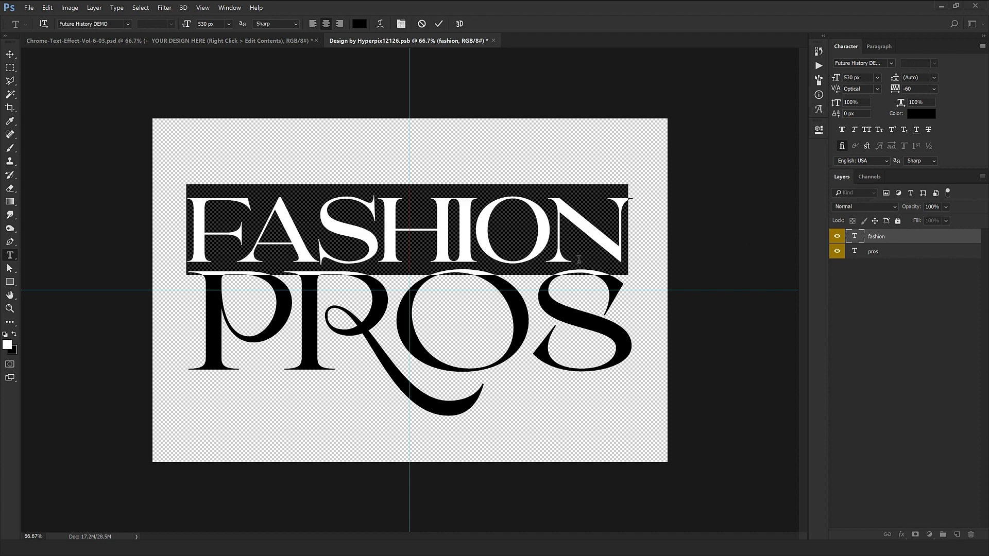
type("CLASSI")
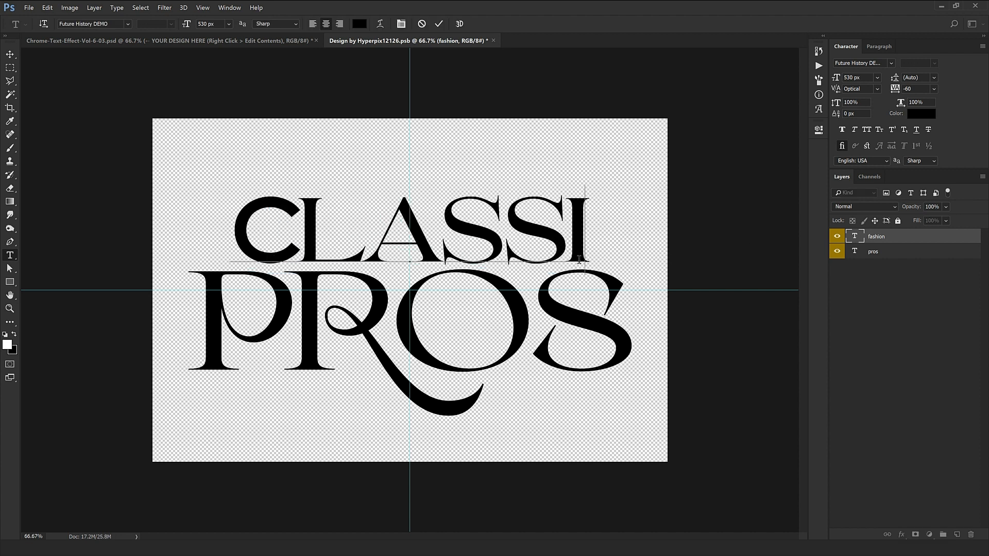
type("C")
key("ctrl+Return")
key("v")
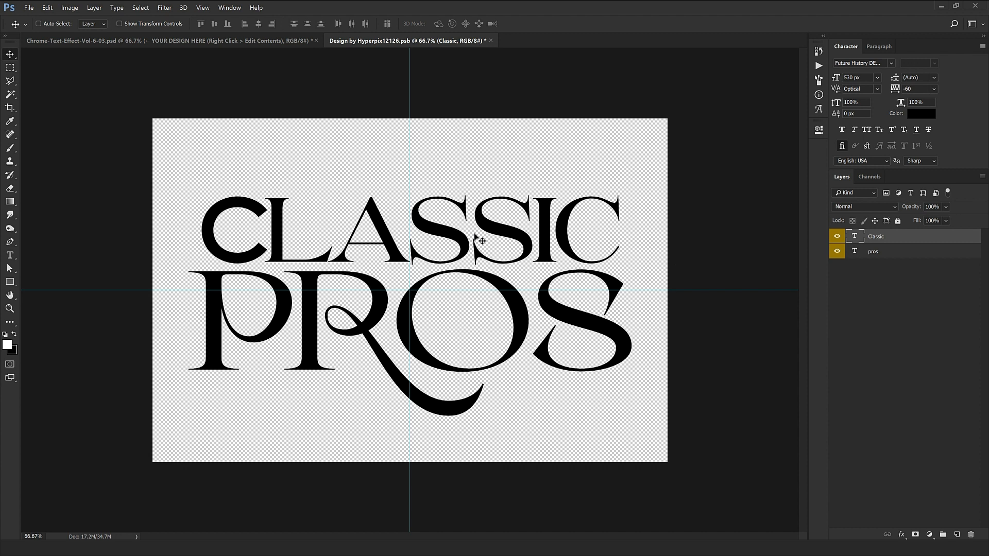
Change the a and the second s of Classic to capitals so the word reads ClAsSic.
double_click(855, 239)
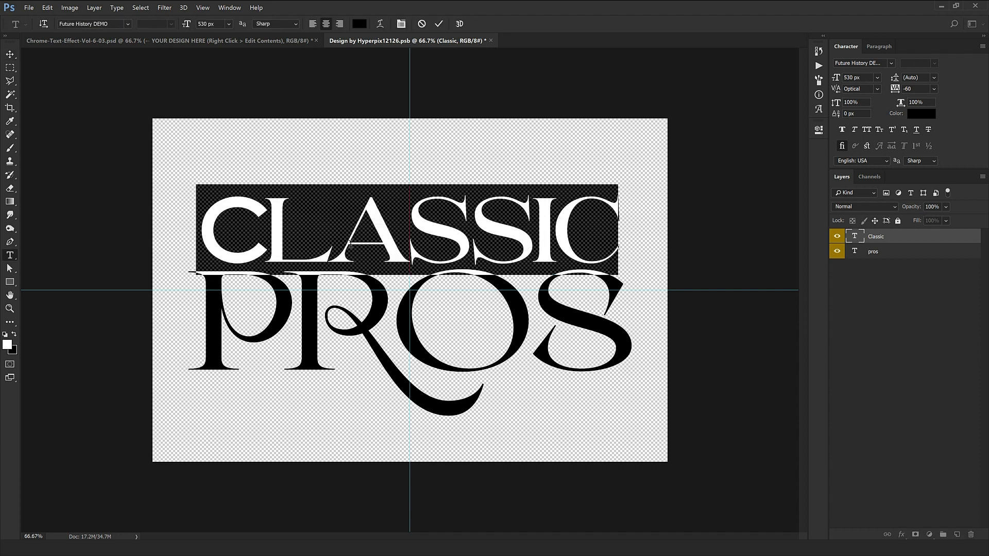
left_click(365, 242)
left_click_drag(365, 242, 383, 244)
type("A")
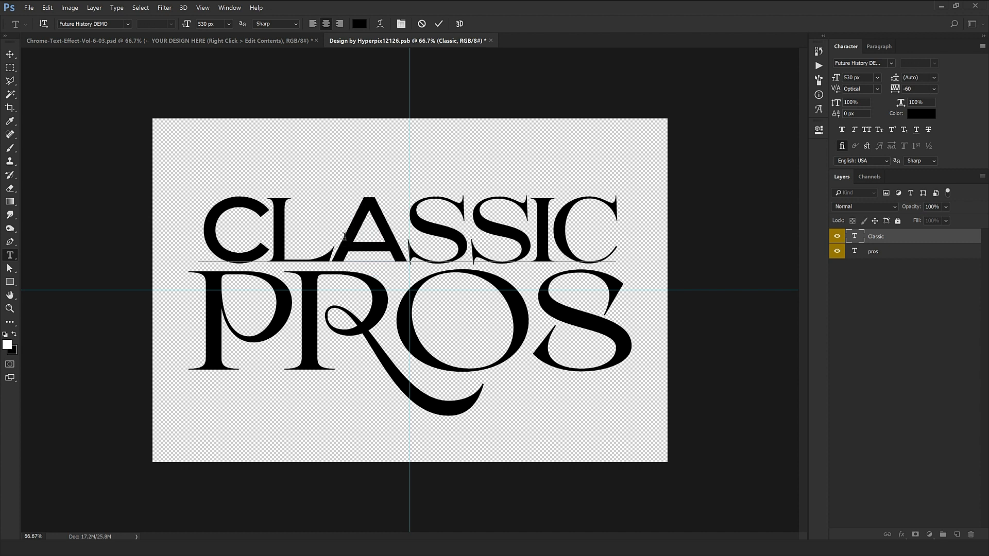
left_click(493, 236)
key("shift+Right")
type("S")
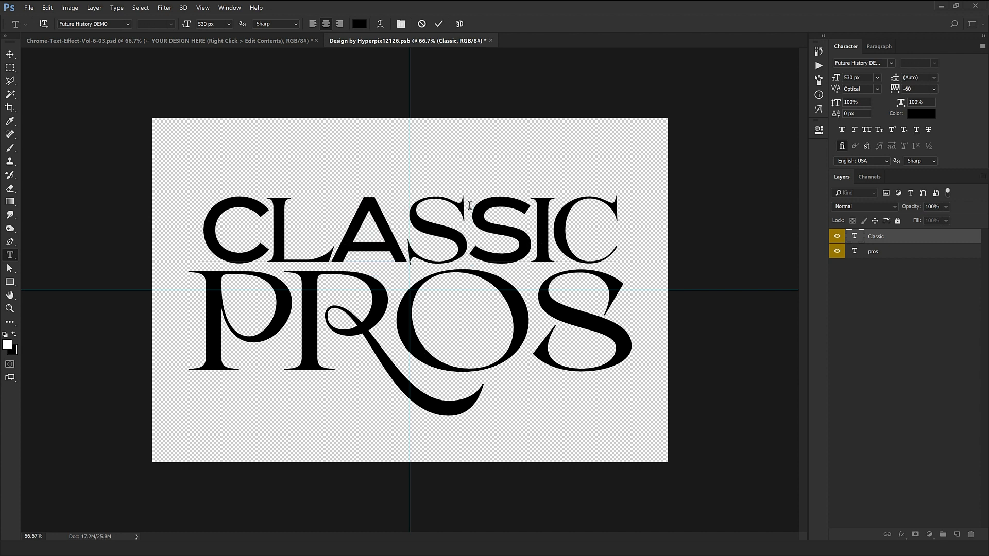
Give the capital A in the upper word a slanted style and commit the text edit.
left_click_drag(342, 229, 382, 233)
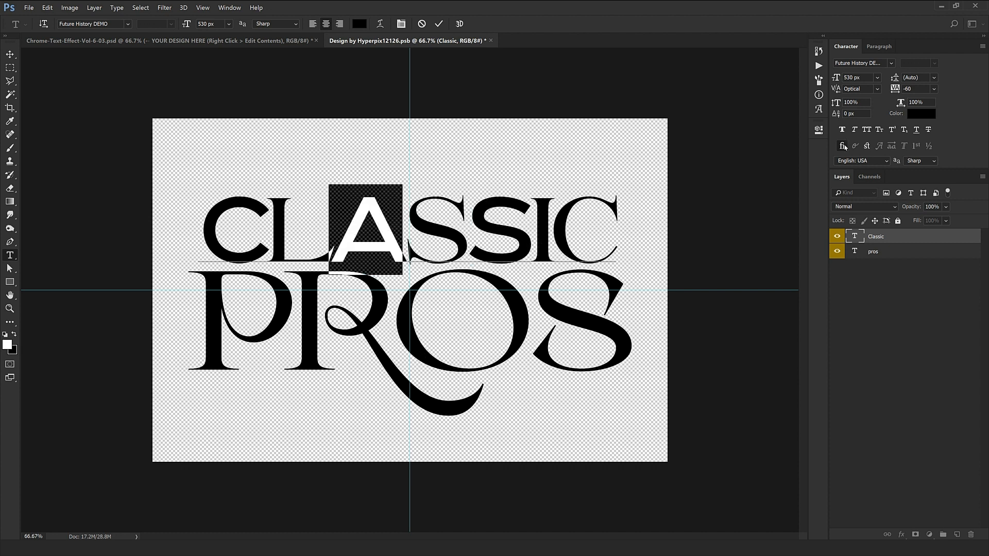
left_click(852, 131)
left_click(462, 234)
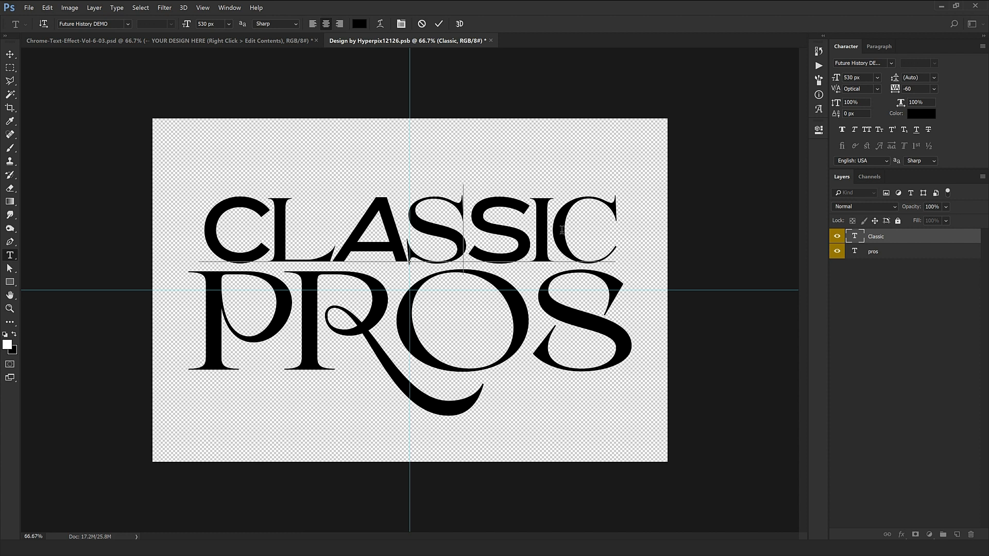
left_click_drag(561, 230, 600, 232)
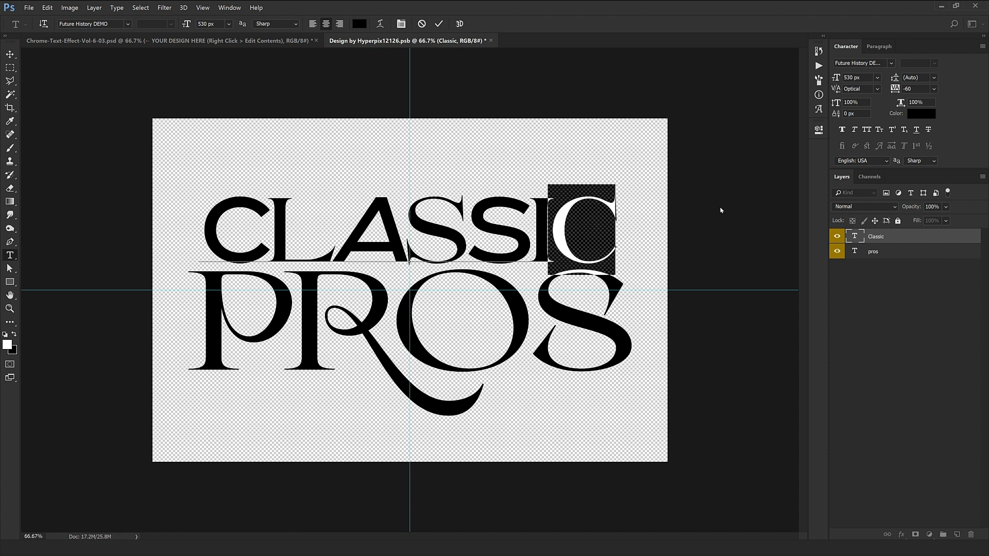
key("ctrl+Return")
Replace the word pros with STYLE at 725 px, and save and close the design document.
double_click(853, 252)
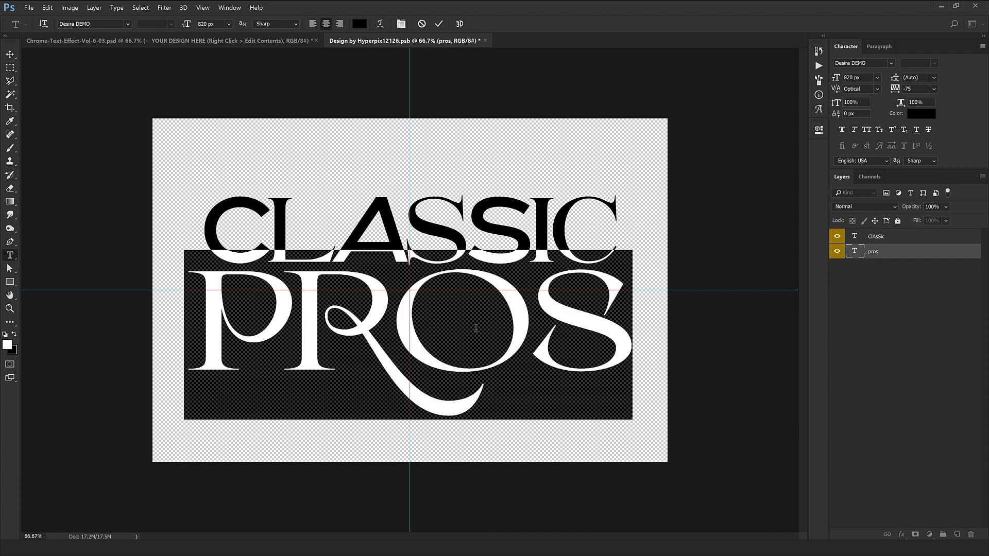
type("st")
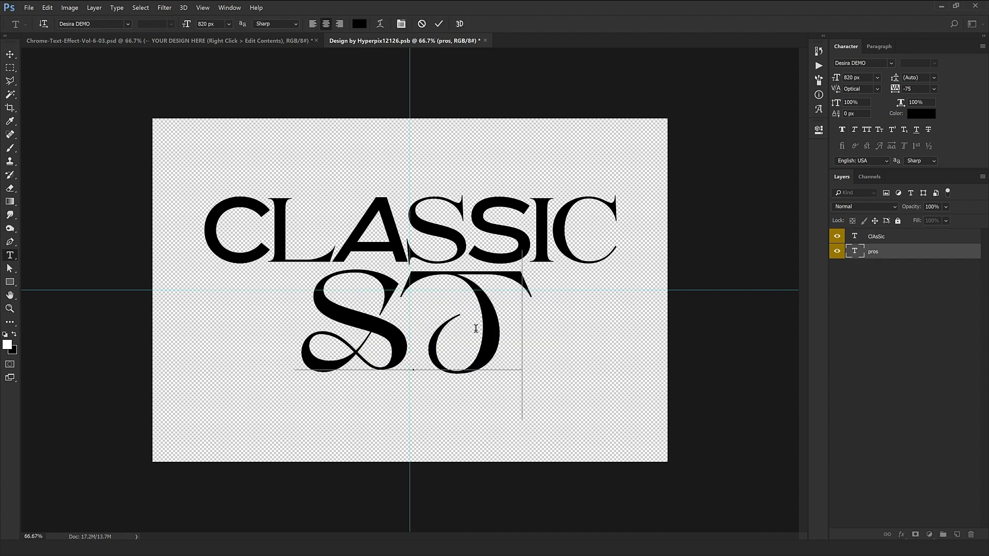
type("yle")
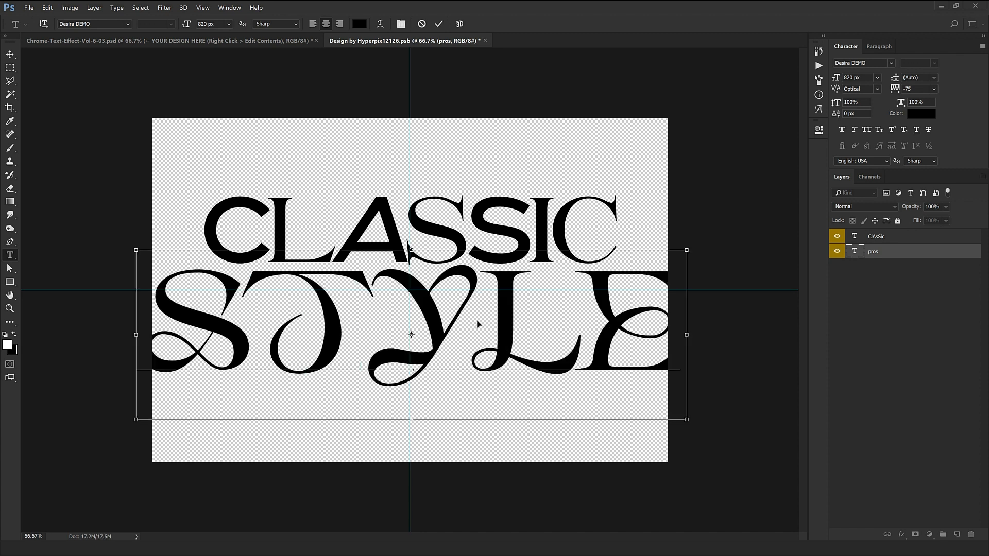
key("ctrl+a")
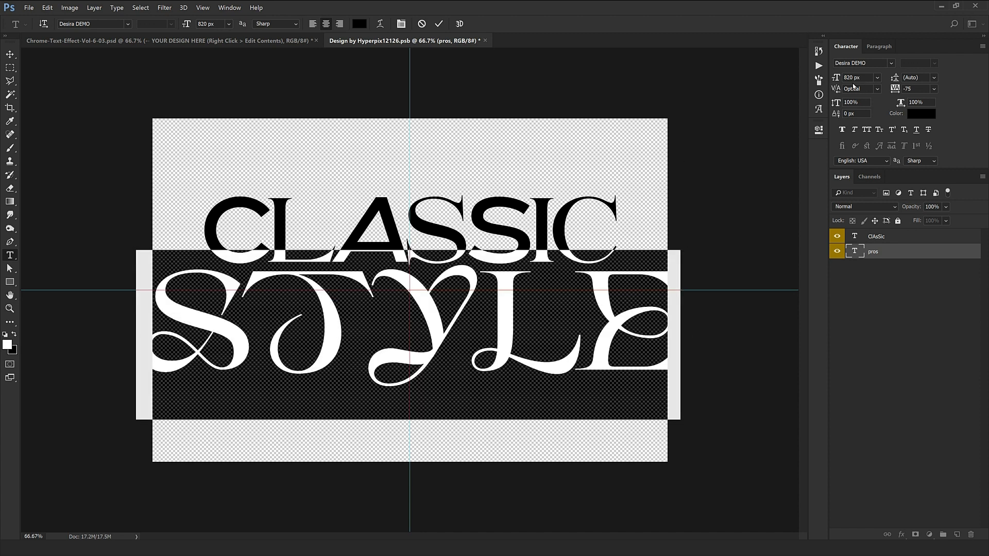
left_click_drag(835, 77, 726, 77)
left_click(10, 55)
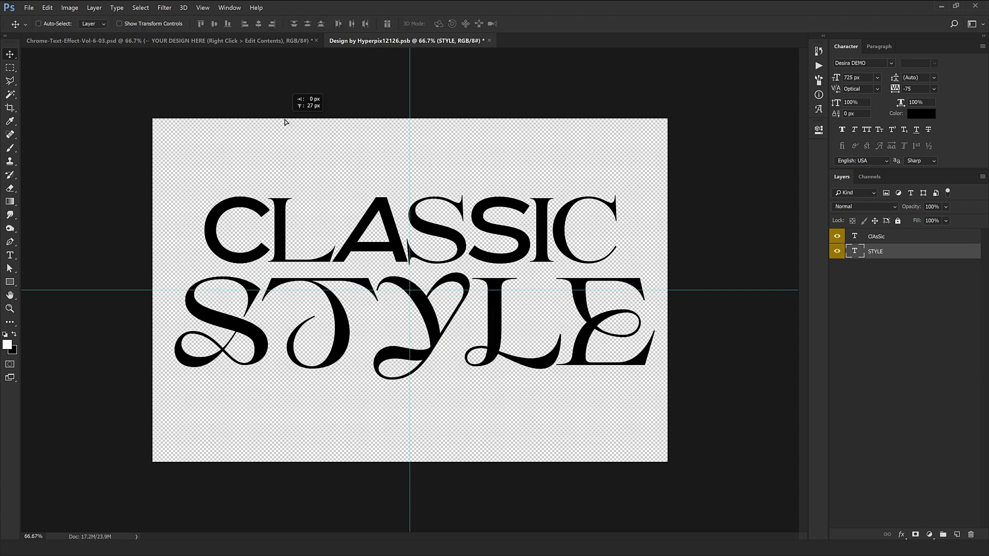
left_click(489, 41)
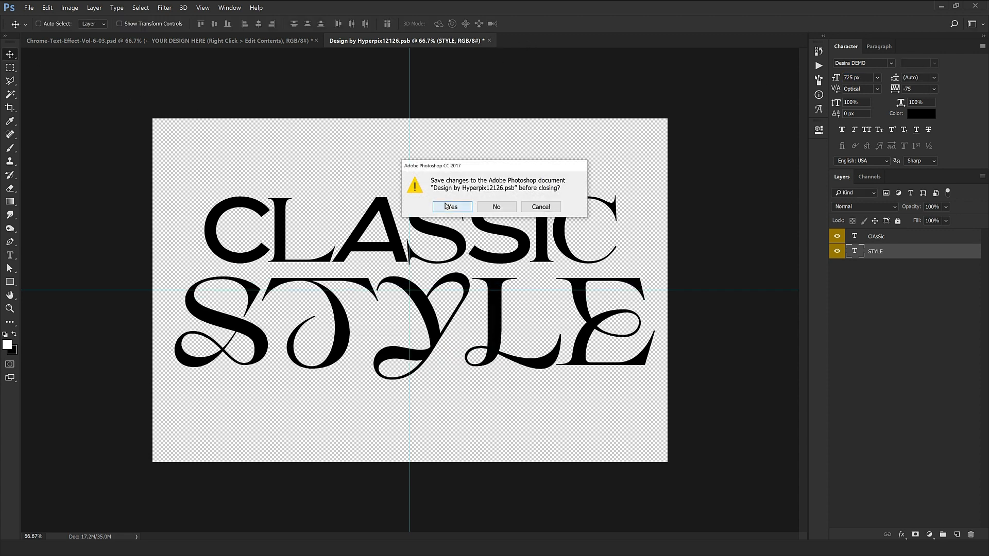
left_click(446, 206)
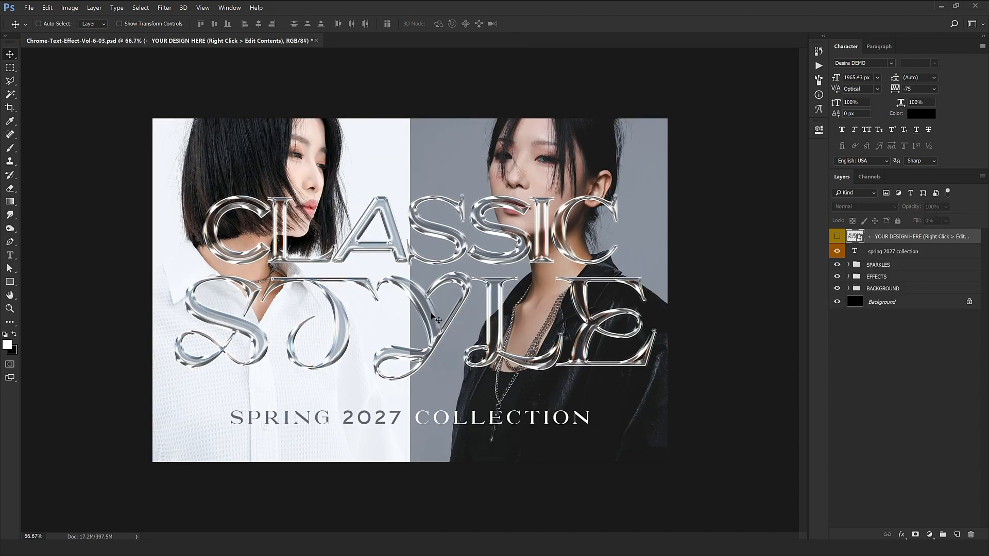
Examine the chrome effect on the updated lettering up close across the poster.
key("ctrl")
key("ctrl+plus")
key("ctrl+plus")
left_click_drag(370, 311, 582, 316)
left_click_drag(247, 315, 371, 331)
left_click(372, 330, "alt")
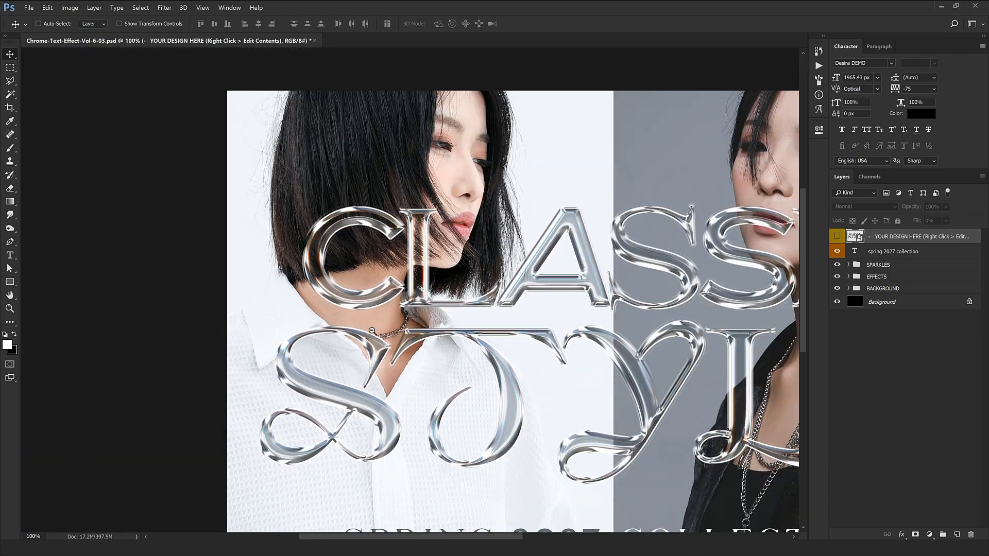
left_click(372, 330, "alt")
left_click(451, 304, "ctrl")
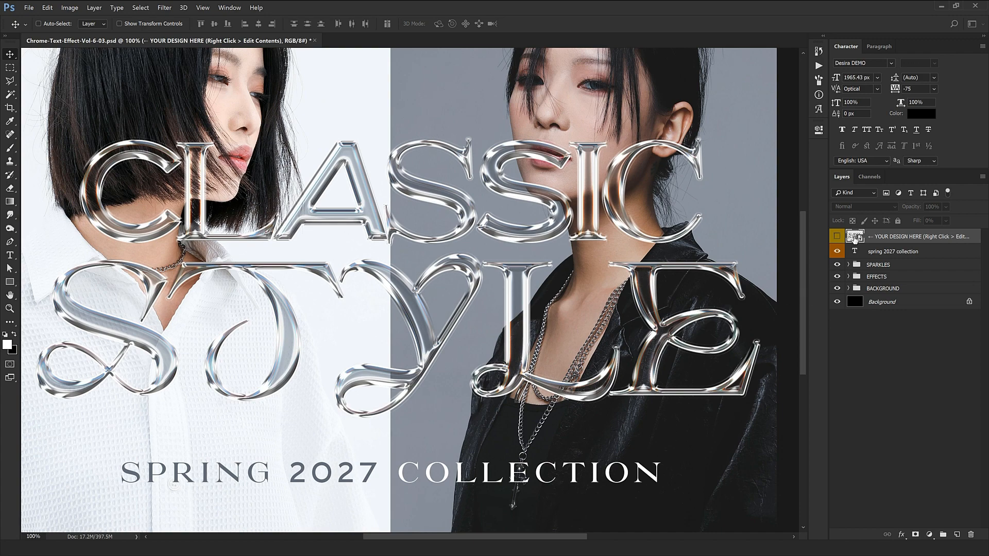
Open the design smart object again and set the STYLE layer's font to Augify Demo.
double_click(853, 239)
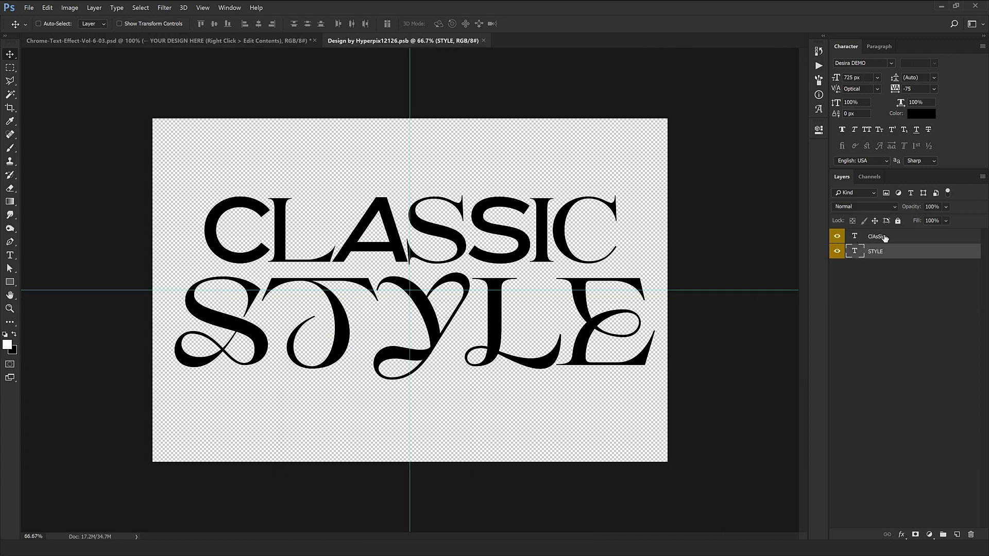
left_click(885, 237)
left_click(878, 251)
left_click(890, 62)
left_click(869, 77)
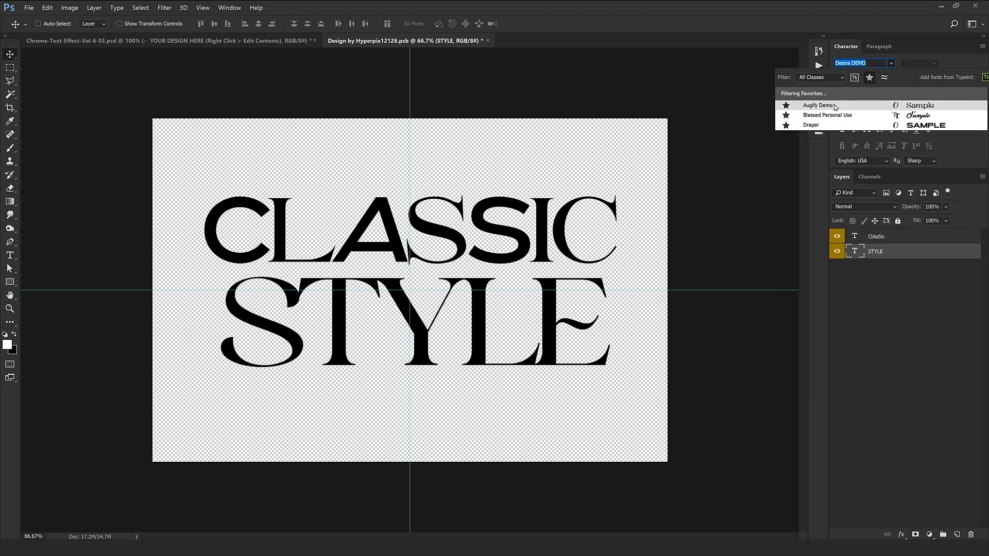
left_click(835, 105)
Replace the word STYLE with Fashion, then save the smart object and return to the main poster document.
double_click(854, 251)
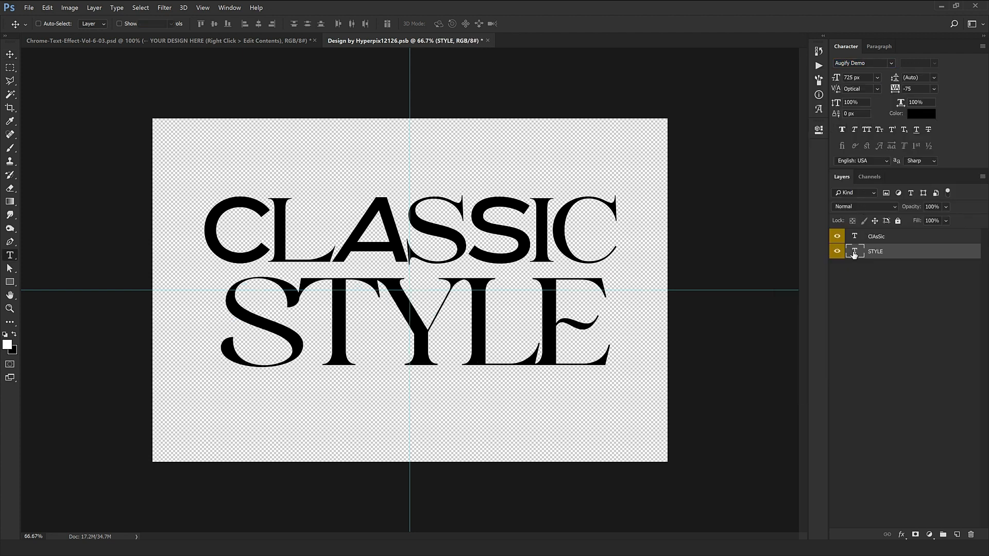
type("Fas")
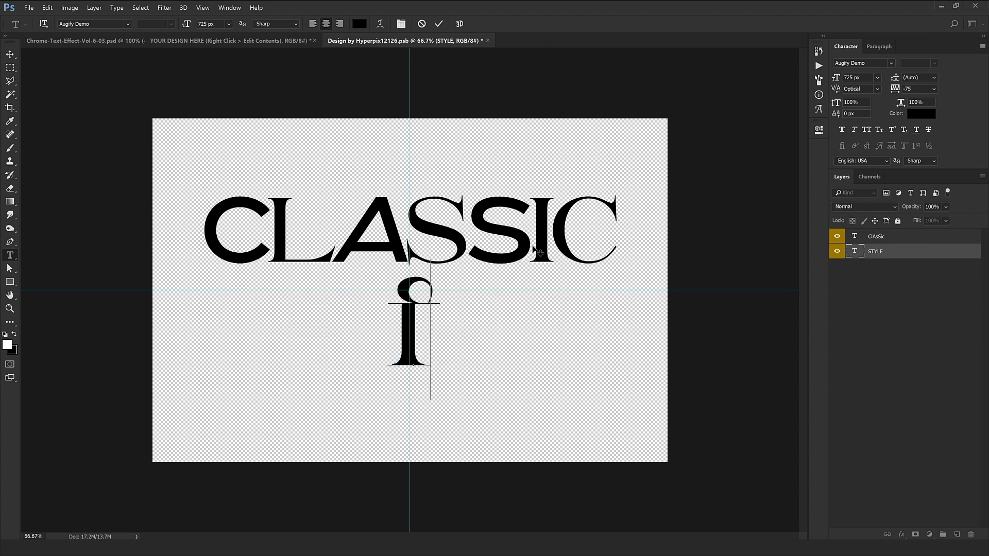
type("hion")
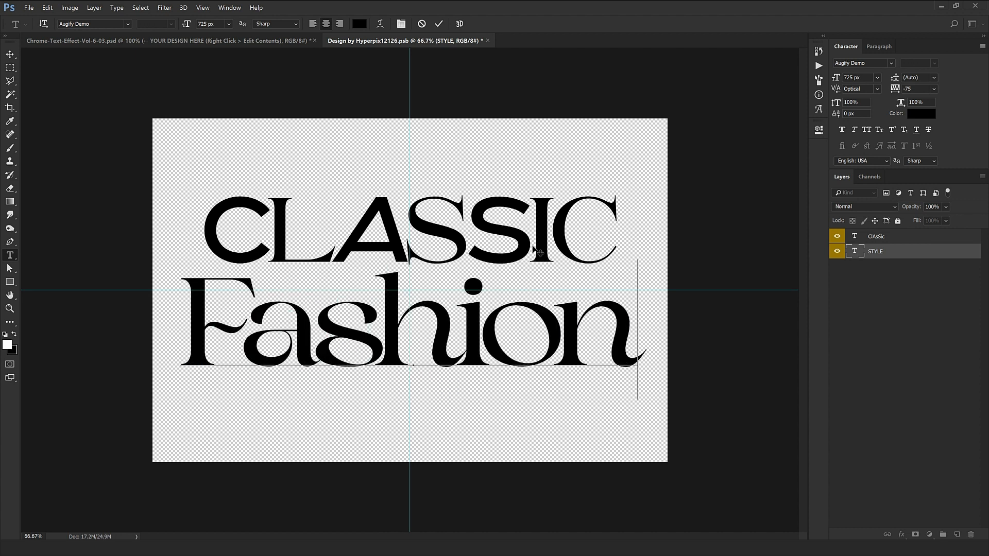
key("ctrl+Return")
key("v")
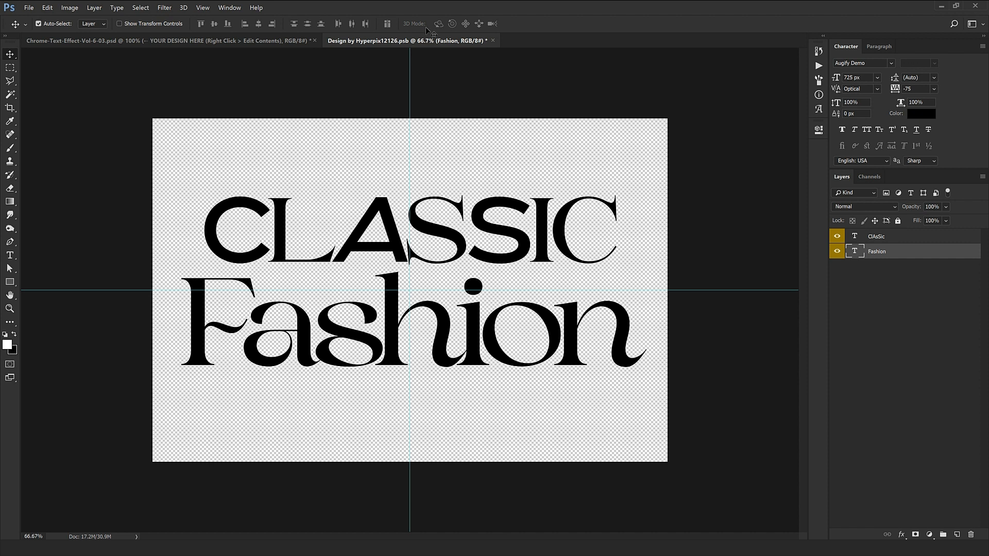
key("ctrl+s")
key("ctrl+Tab")
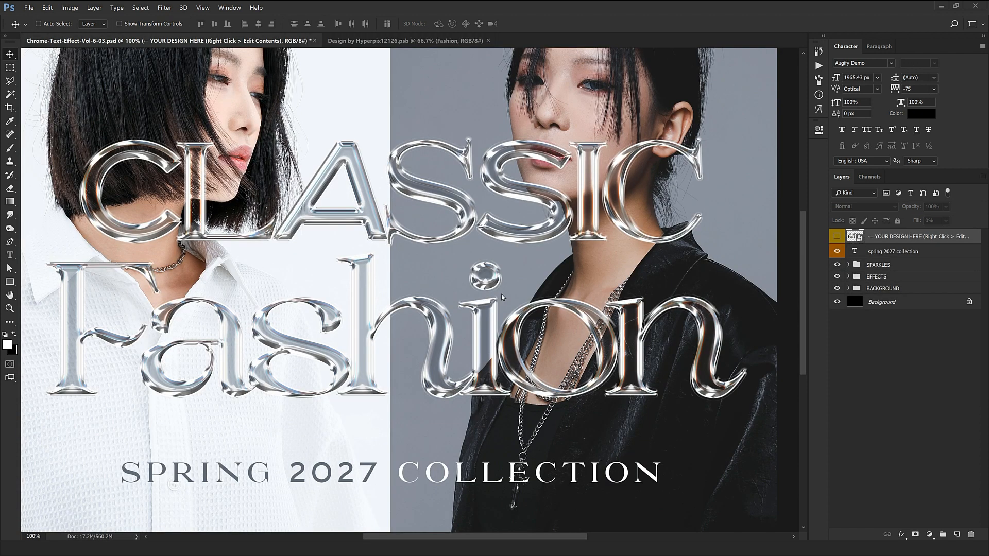
Undo the poster's last smart object update to bring back the previous chrome wording.
left_click_drag(314, 292, 332, 310)
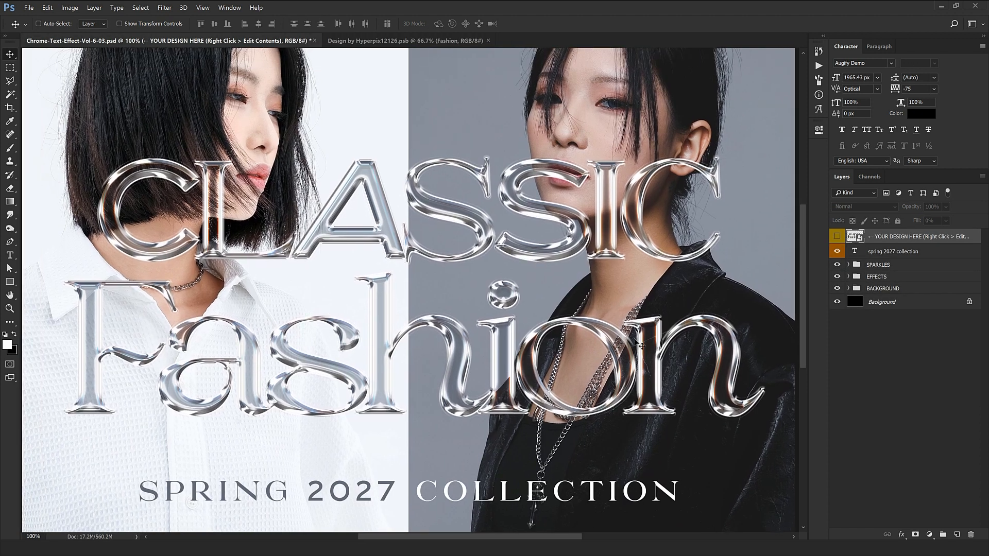
key("ctrl+z")
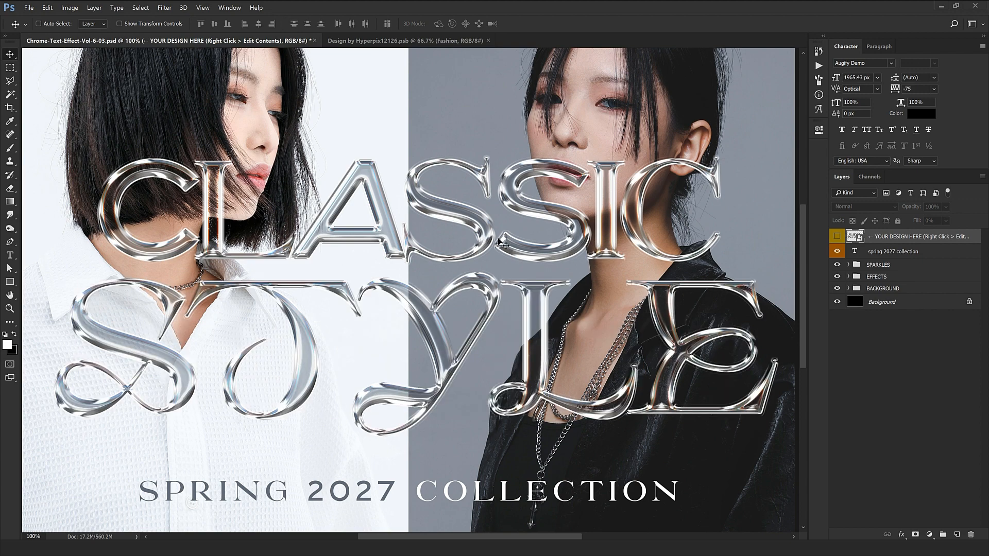
Select the spring 2027 collection text layer and toggle its visibility off and on to preview the poster without it.
left_click_drag(640, 359, 673, 273)
left_click(925, 255)
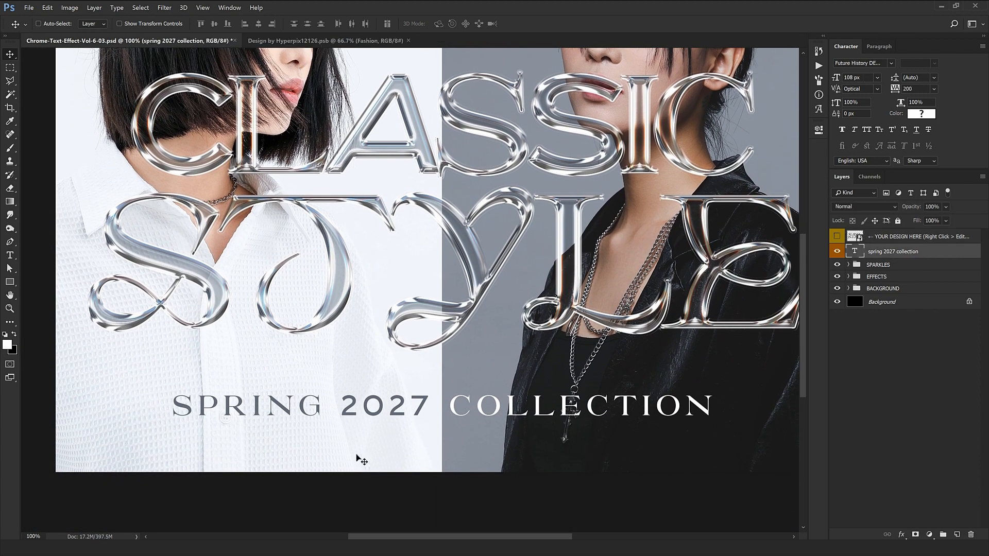
left_click(837, 252)
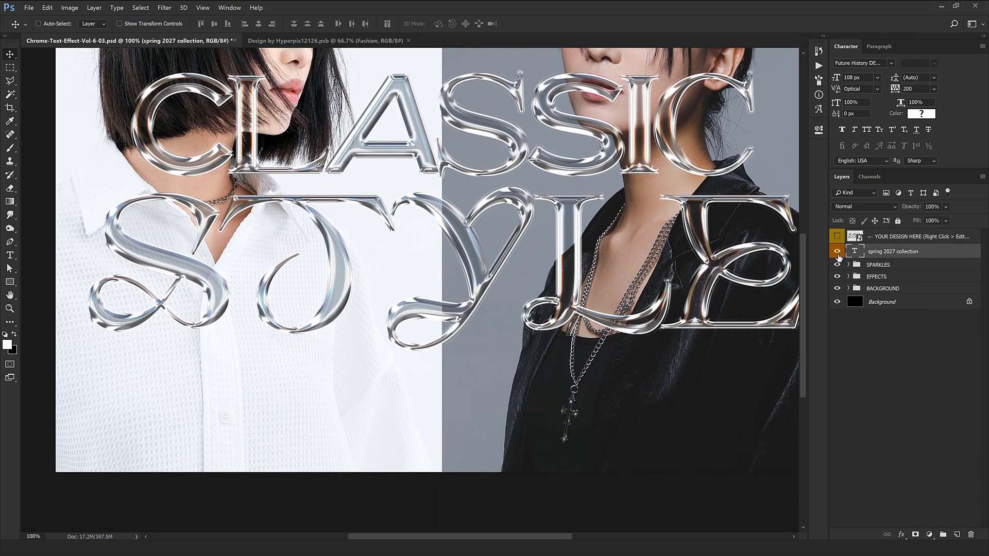
left_click(837, 252)
key("ctrl+minus")
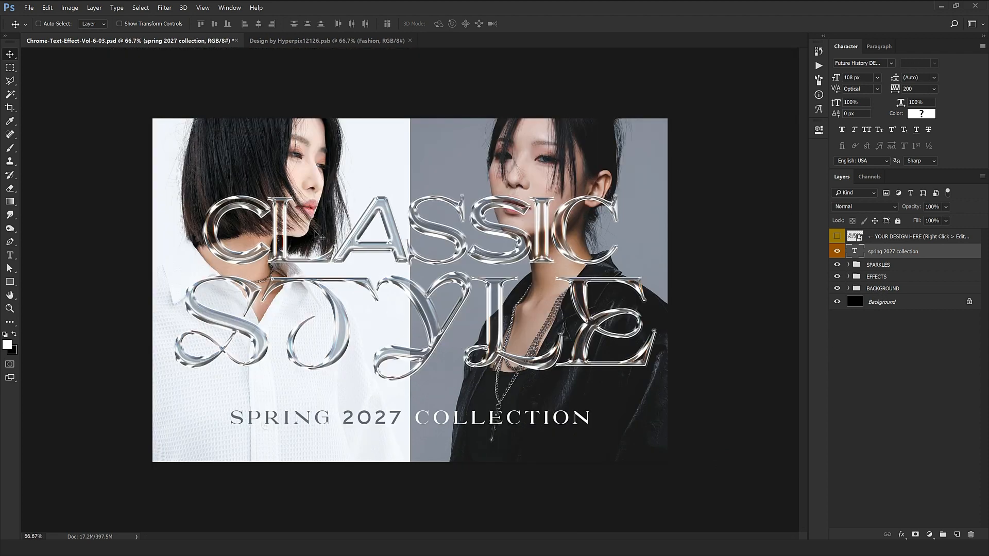
Expand the BACKGROUND group and its group 1, and toggle the photo layers off and on to preview the backdrop.
left_click(848, 288)
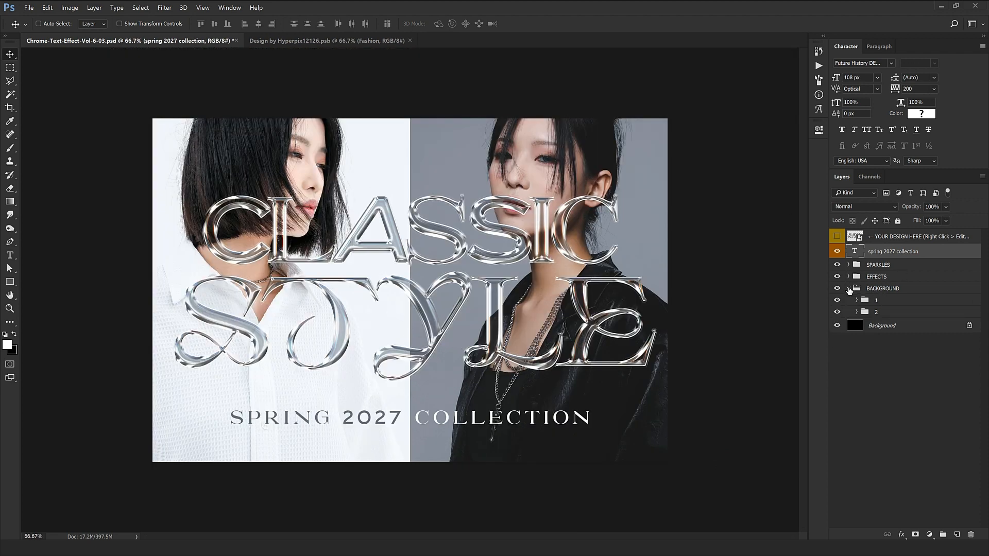
left_click(875, 300)
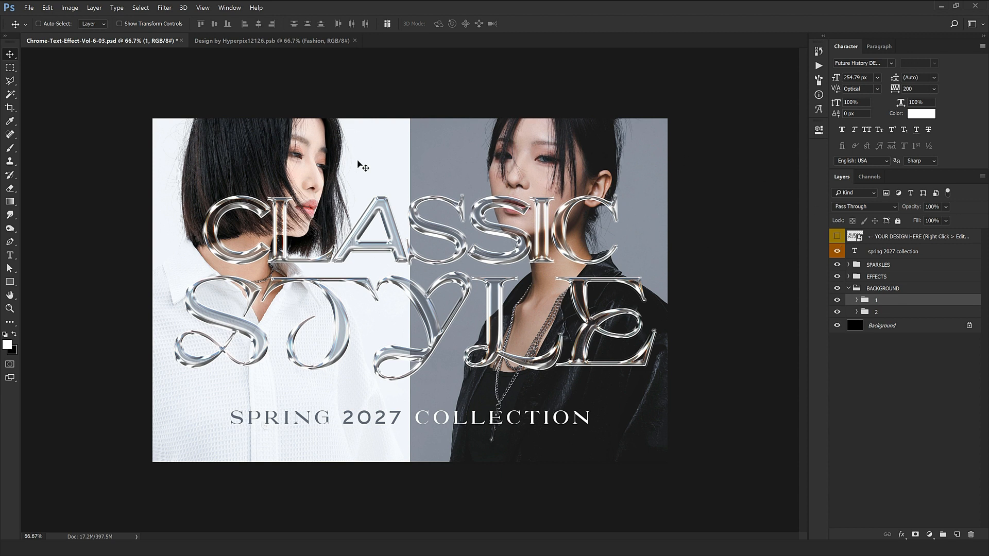
left_click(857, 300)
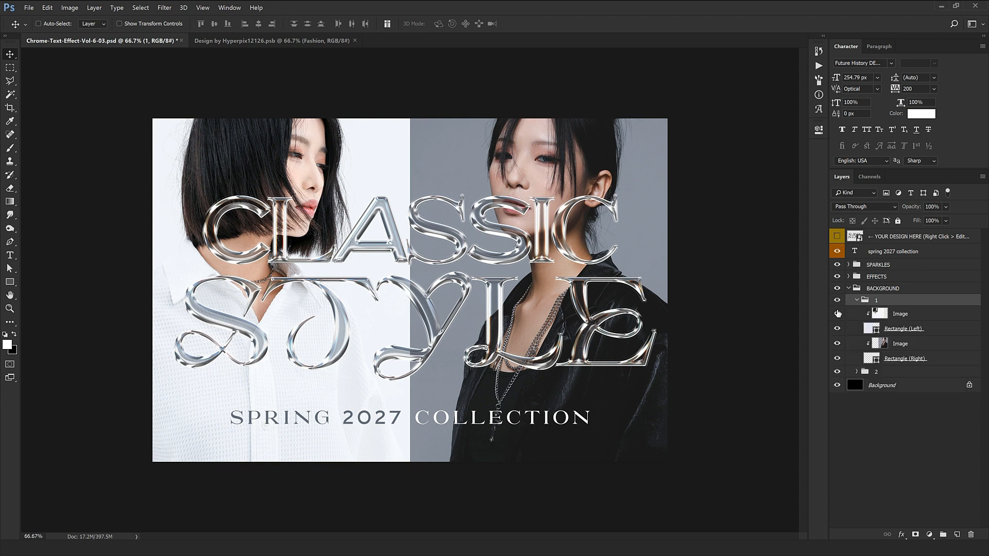
left_click(836, 344)
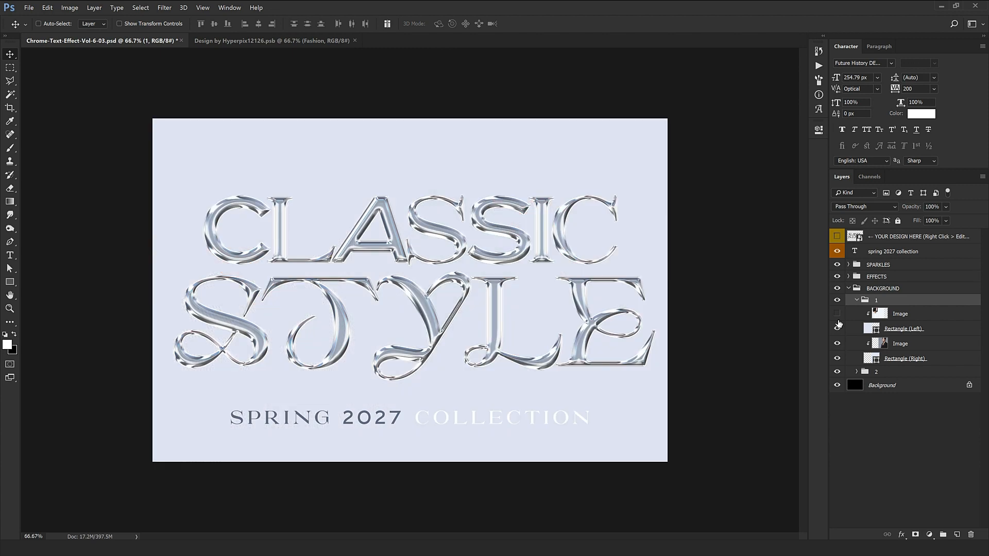
left_click(837, 314)
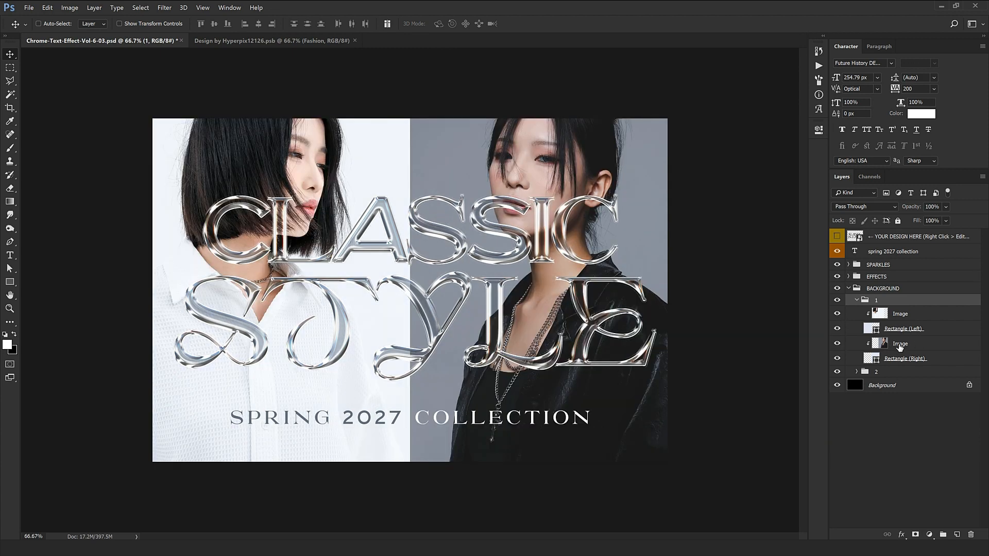
Hide background group 1, expand group 2, and toggle Layer 56 to preview the cherry blossom backdrop.
left_click(857, 300)
left_click(836, 300)
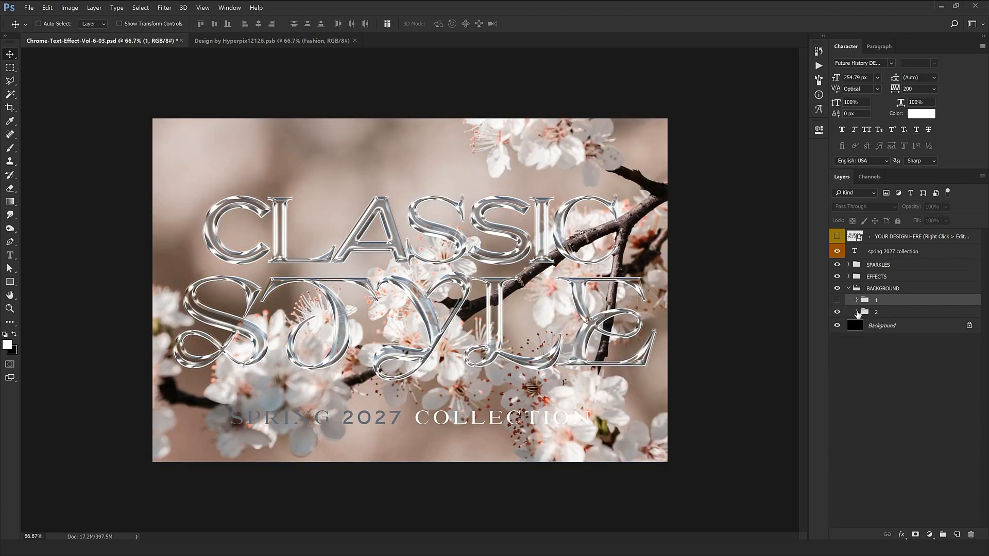
left_click(856, 312)
left_click(885, 326)
left_click(837, 326)
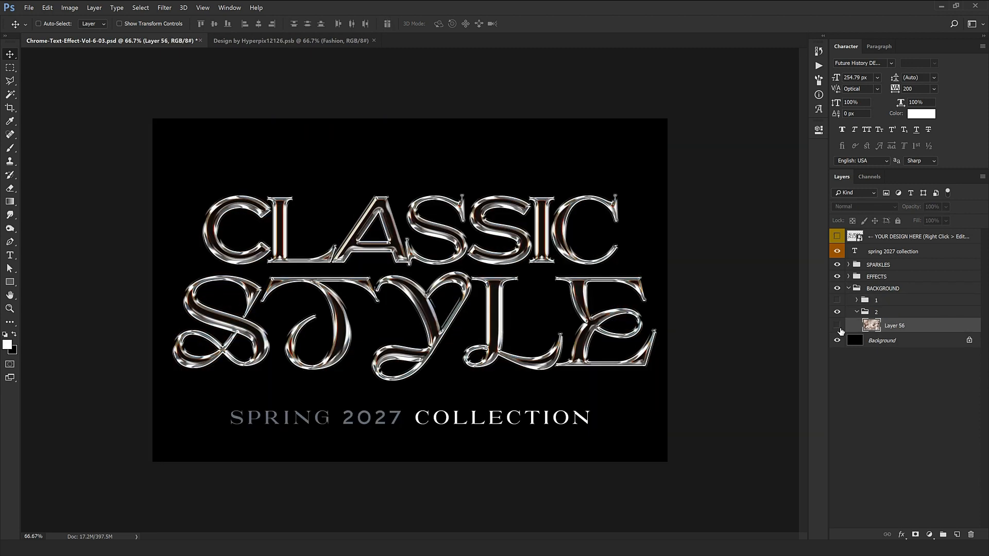
left_click(837, 326)
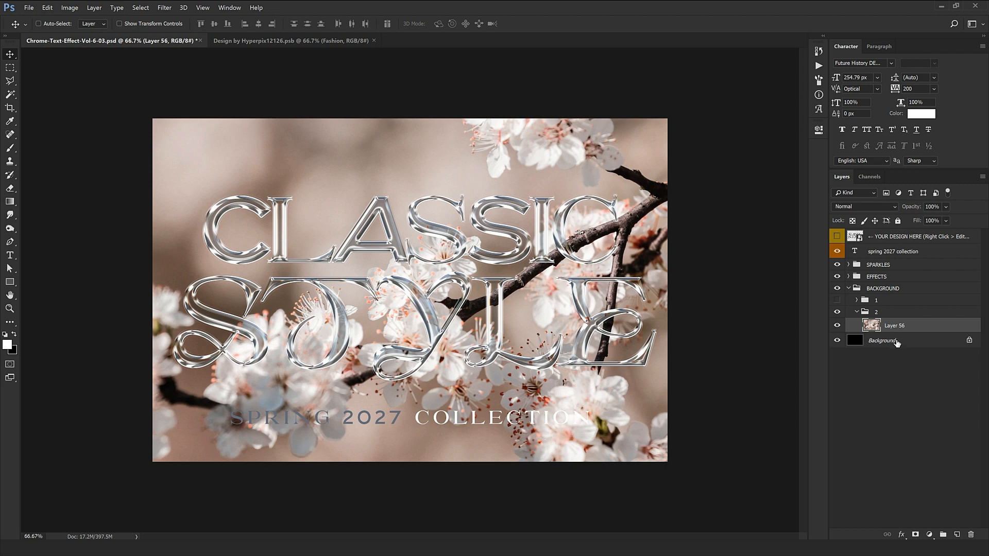
Hide Layer 56 and try a solid colour fill of #d8cdcd above the Background layer.
left_click(837, 326)
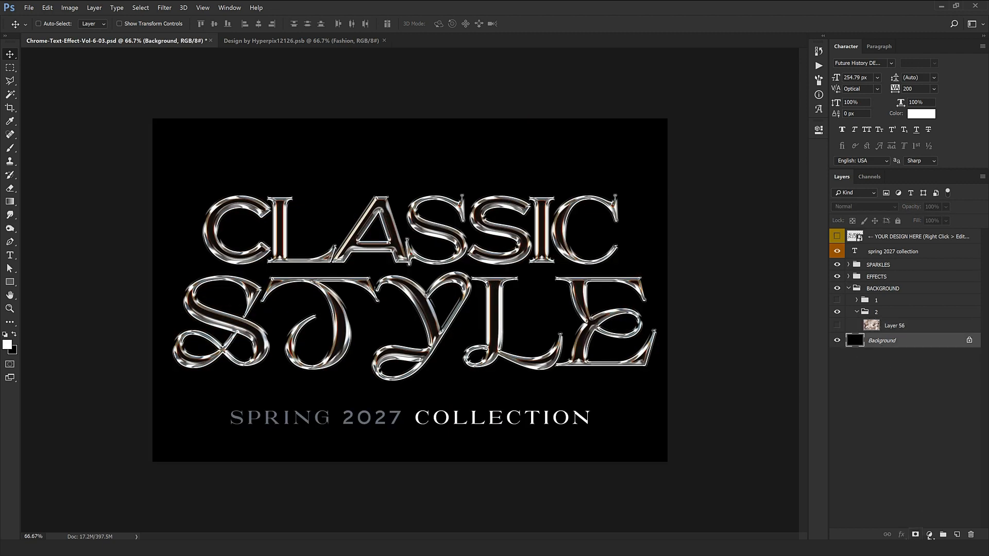
left_click(930, 535)
left_click(927, 382)
left_click(695, 368)
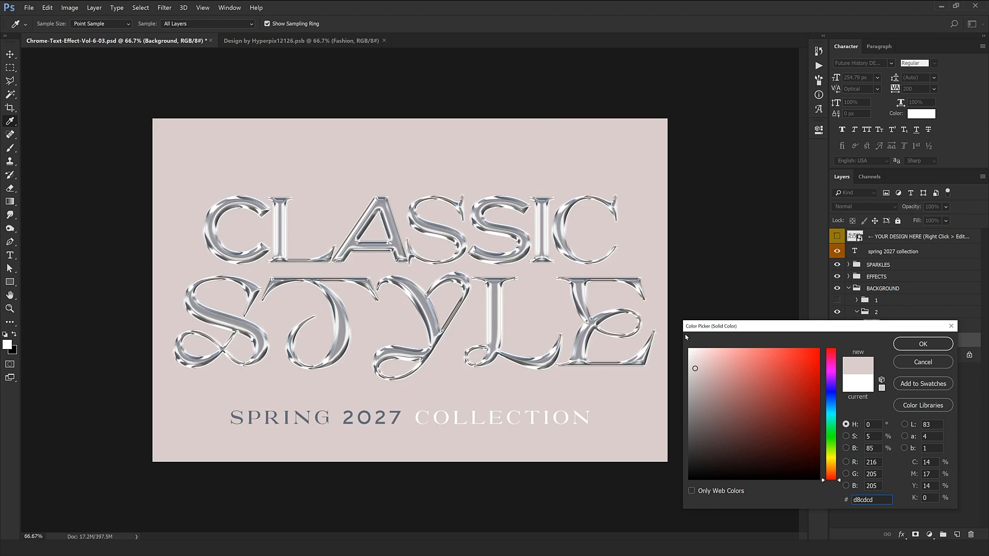
left_click(933, 367)
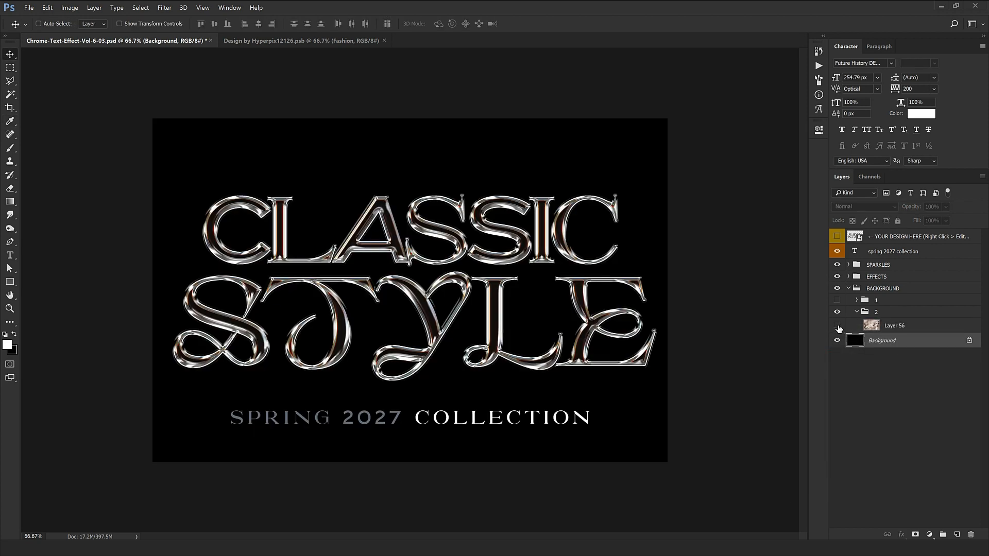
Try a single colour on the spring 2027 collection text, and preview the poster with that text hidden.
left_click(884, 253)
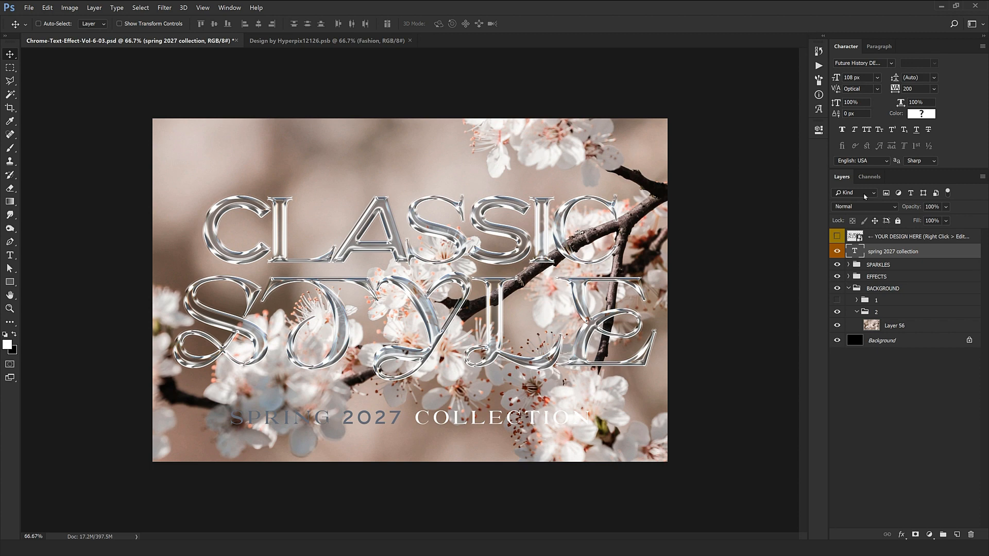
left_click(928, 117)
left_click(688, 347)
left_click(923, 344)
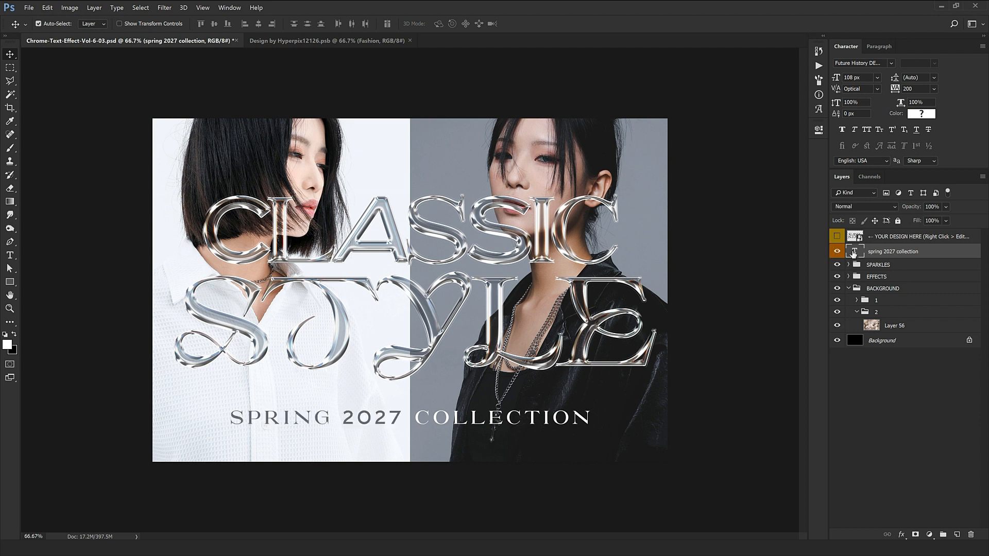
left_click(837, 251)
left_click(842, 256)
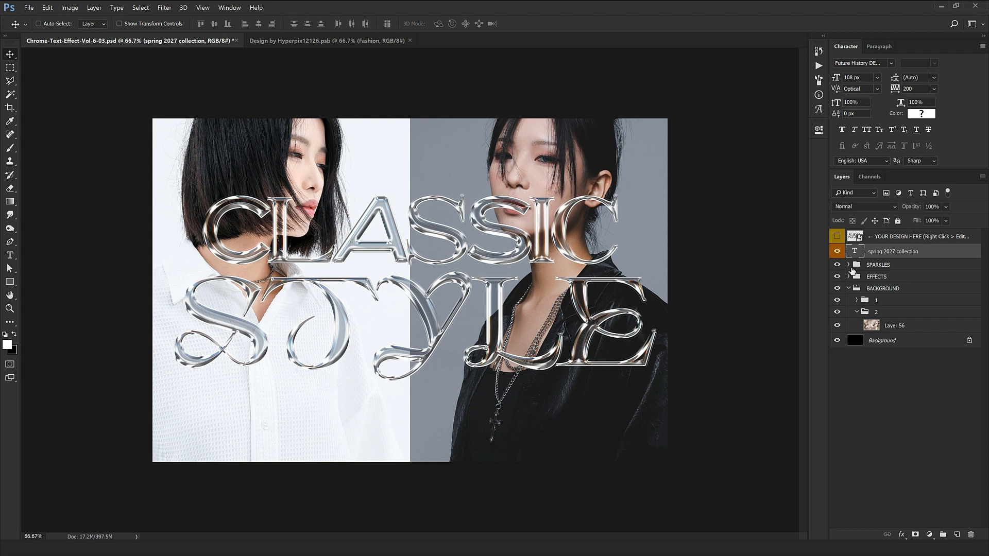
Expand the SPARKLES group and hide every Sparkle layer except the topmost one.
left_click(849, 266)
left_click_drag(841, 308, 836, 353)
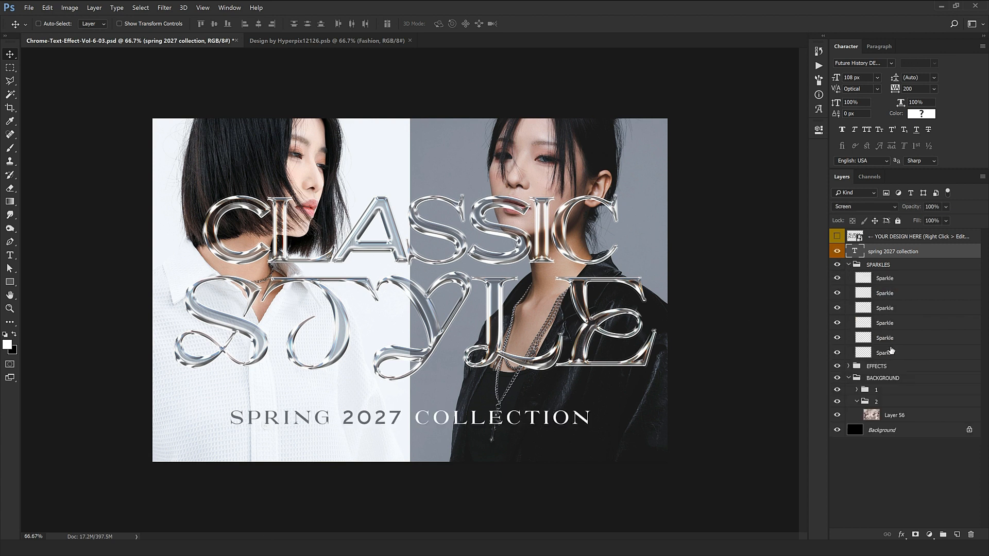
left_click(891, 352)
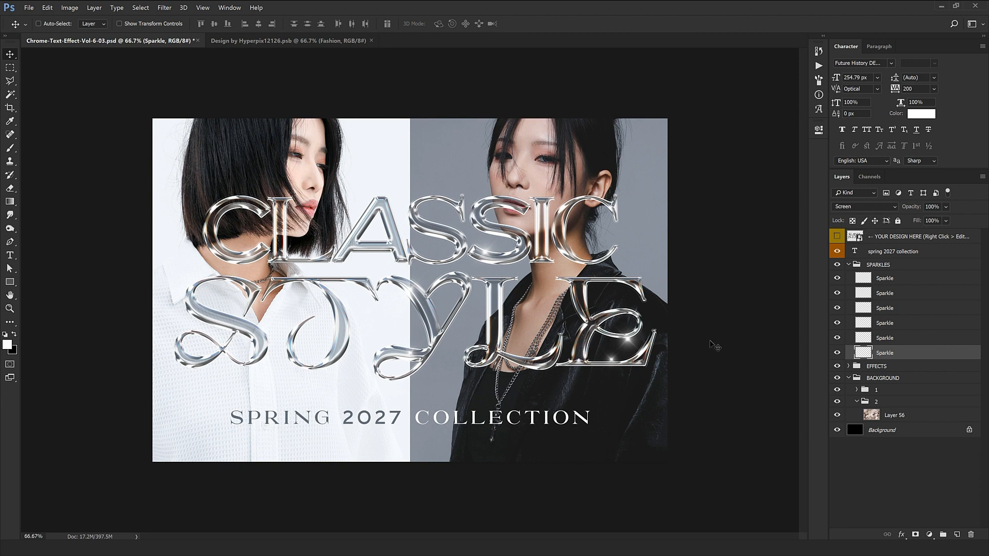
left_click_drag(837, 293, 837, 352)
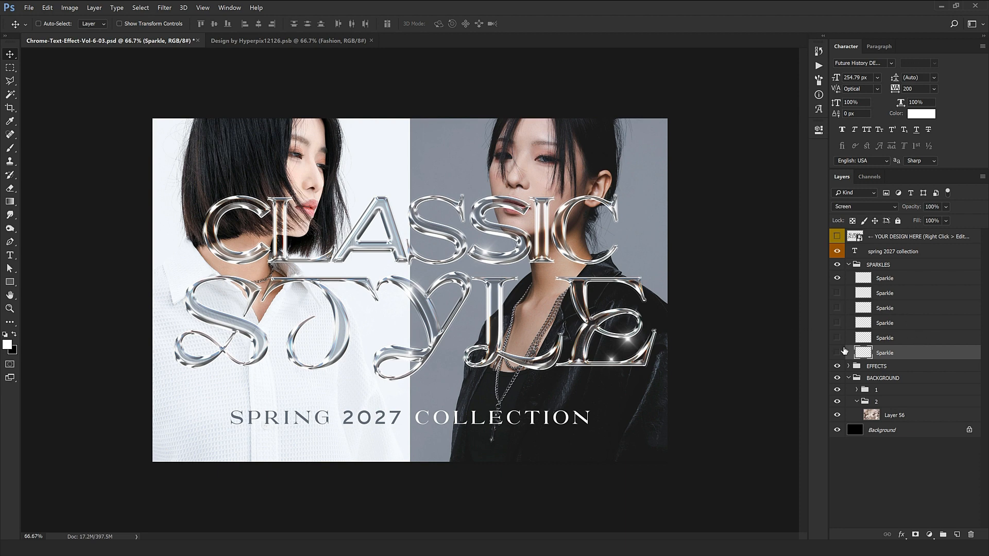
Move the topmost sparkle onto the letter E of STYLE and scale it down.
left_click(902, 279)
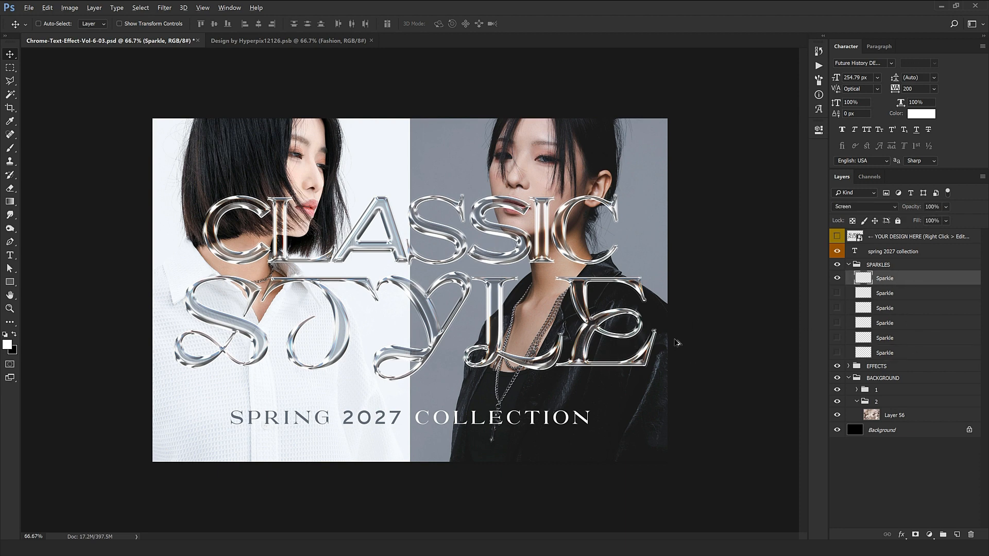
key("ctrl+plus")
left_click_drag(675, 343, 550, 355)
left_click_drag(551, 354, 665, 363)
key("ctrl+plus")
key("ctrl+t")
left_click_drag(705, 398, 679, 371)
key("Return")
key("ctrl+minus")
key("ctrl+minus")
Show the second, third and fourth Sparkle layers and reposition their sparkles over the chrome lettering.
left_click(837, 293)
left_click(906, 293)
left_click_drag(384, 372, 516, 323)
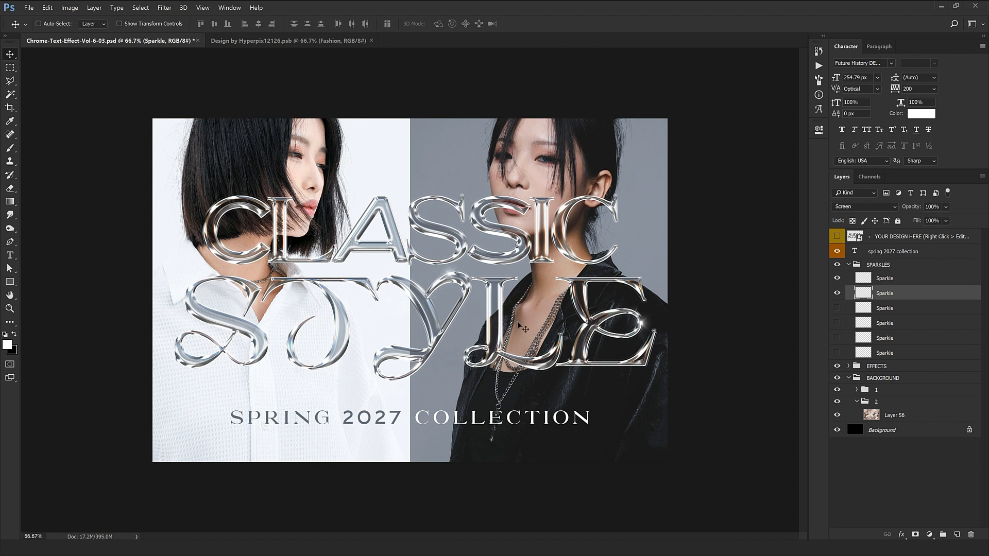
left_click(889, 309)
left_click_drag(461, 237, 469, 324)
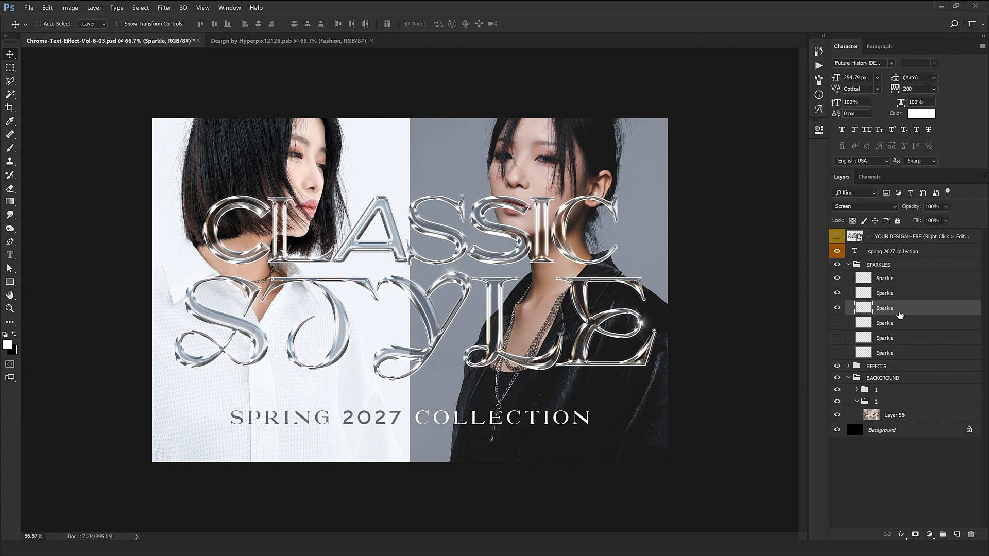
left_click_drag(887, 308, 587, 304)
key("Return")
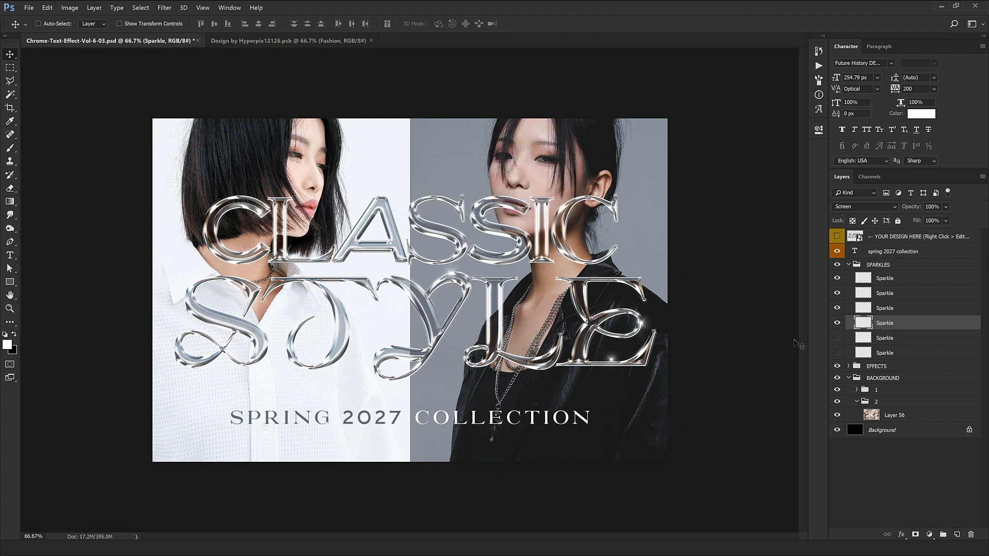
left_click_drag(642, 358, 504, 212)
Delete the two hidden Sparkle layers at the bottom of the SPARKLES group.
left_click(888, 338)
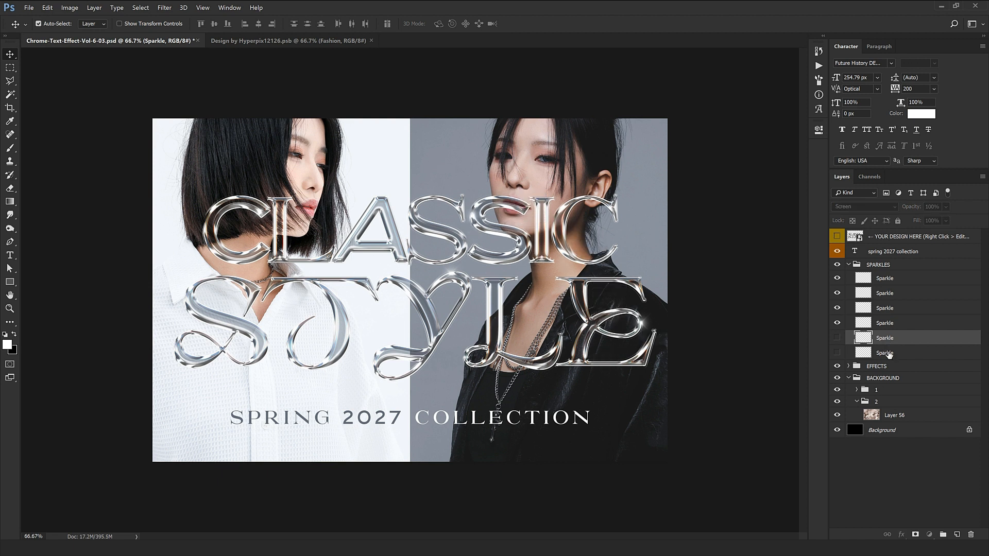
left_click(889, 353, "shift")
key("Delete")
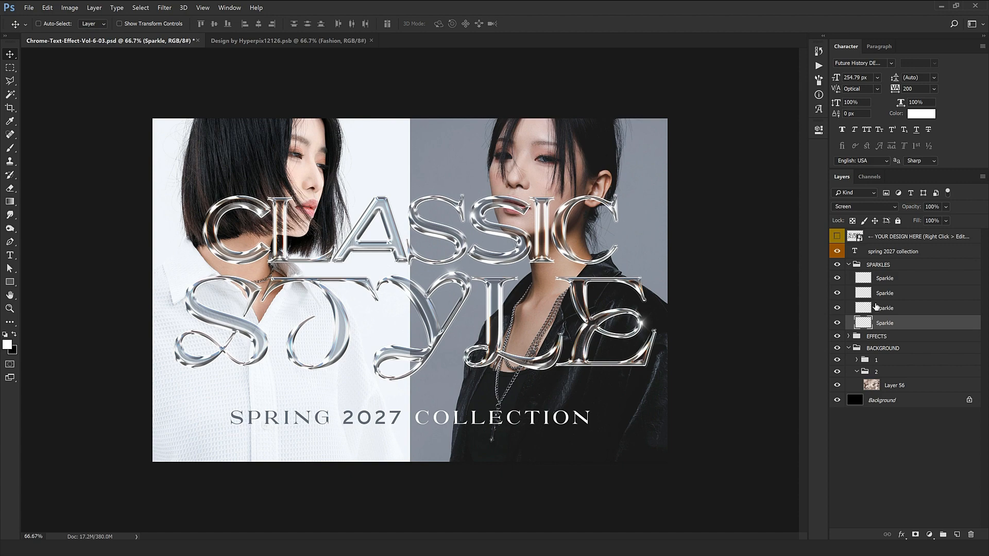
Reposition the sparkles on the CLASSIC and STYLE letters and add three duplicate sparkles on other letter highlights.
left_click_drag(676, 399, 697, 375, "alt")
left_click(533, 232, "ctrl")
left_click(533, 232, "ctrl")
left_click_drag(513, 179, 552, 405)
left_click_drag(482, 376, 515, 412)
left_click_drag(514, 412, 366, 352, "alt")
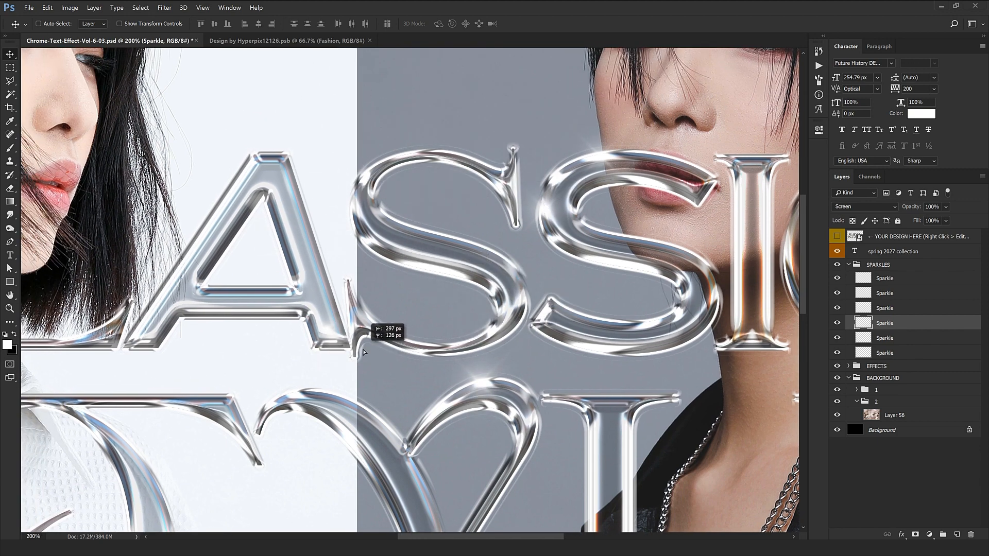
left_click_drag(345, 319, 641, 103)
left_click_drag(620, 110, 309, 364, "alt")
key("ctrl+minus")
key("ctrl+minus")
key("ctrl+minus")
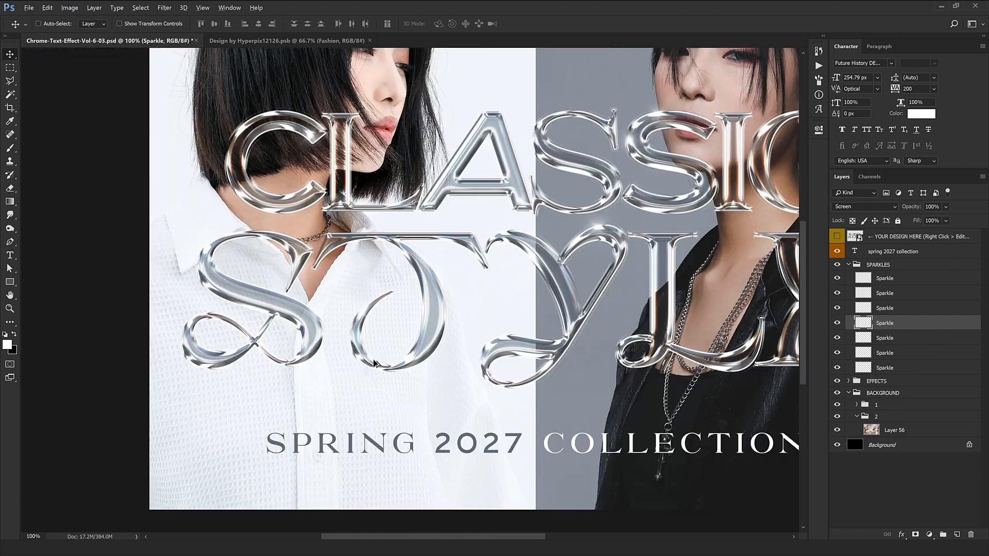
key("ctrl+plus")
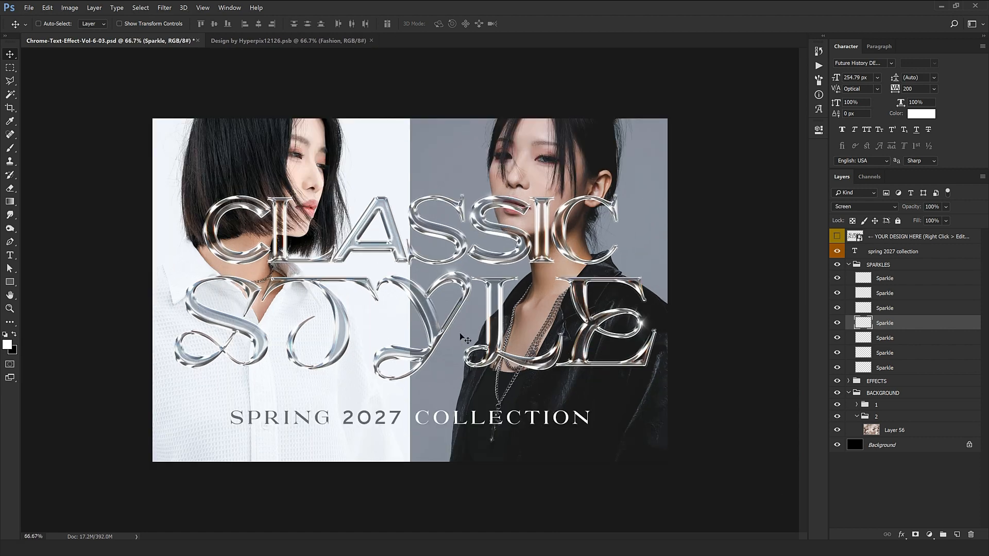
Collapse the SPARKLES group and toggle the top four layers of the EFFECTS group to preview their part in the chrome look.
left_click(861, 262)
left_click(848, 264)
left_click(848, 276)
scroll(848, 281, "down", 1)
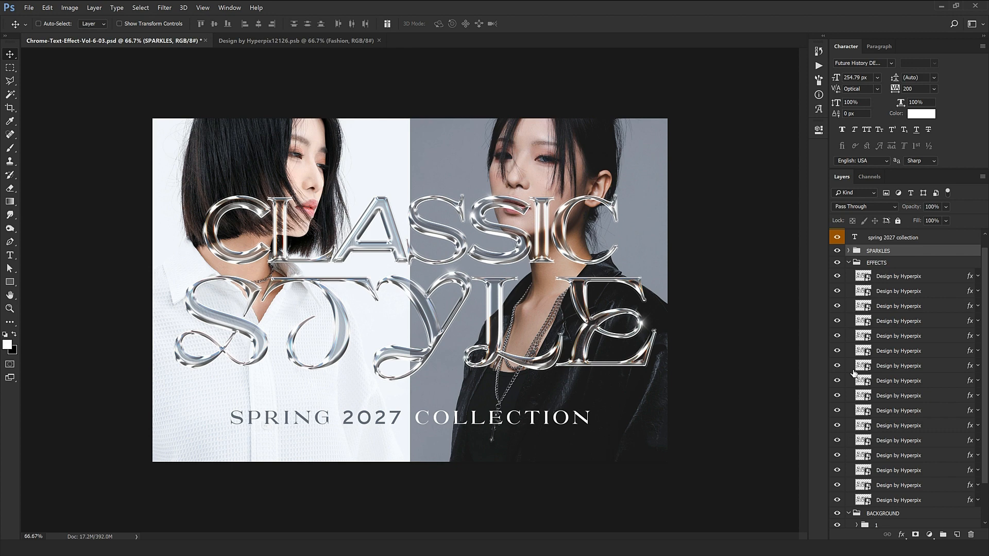
left_click_drag(838, 281, 837, 336)
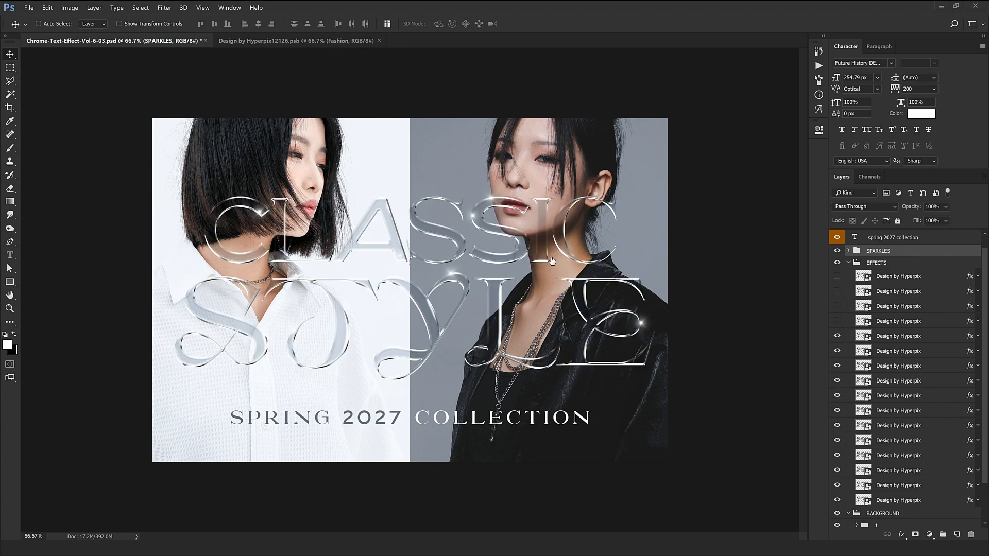
left_click_drag(835, 282, 837, 329)
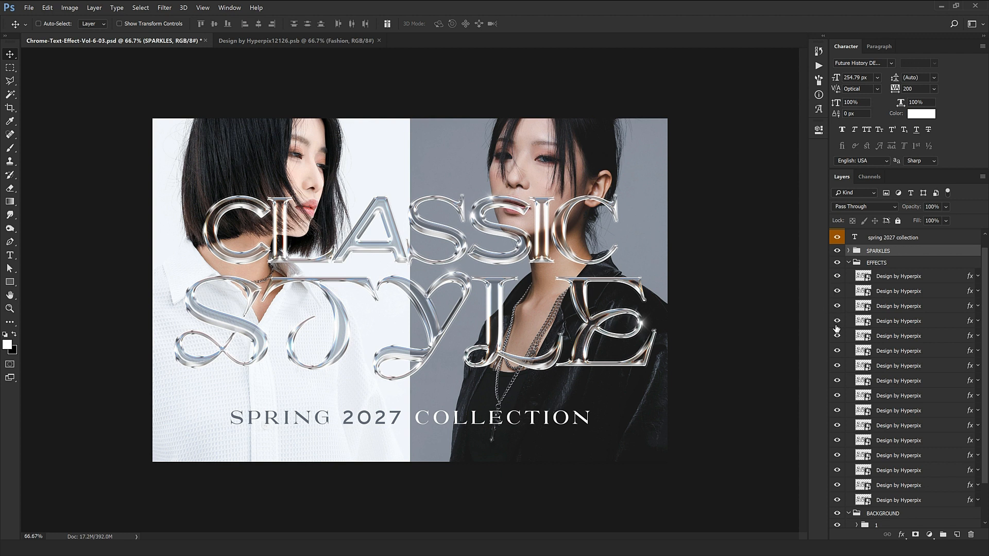
left_click(848, 262)
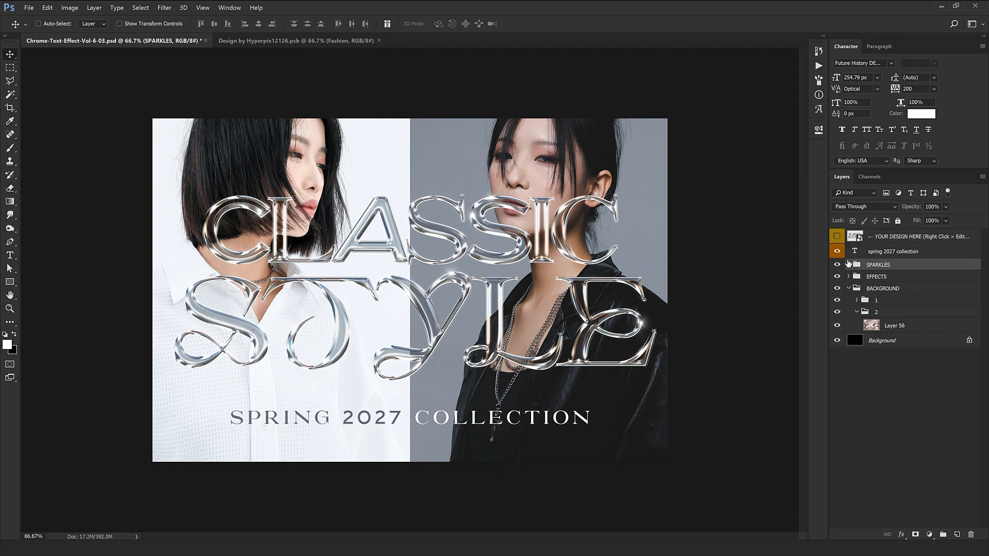
Hide group 1 inside the BACKGROUND group to preview the chrome lettering over group 2's blossom image.
left_click(856, 301)
left_click(856, 301)
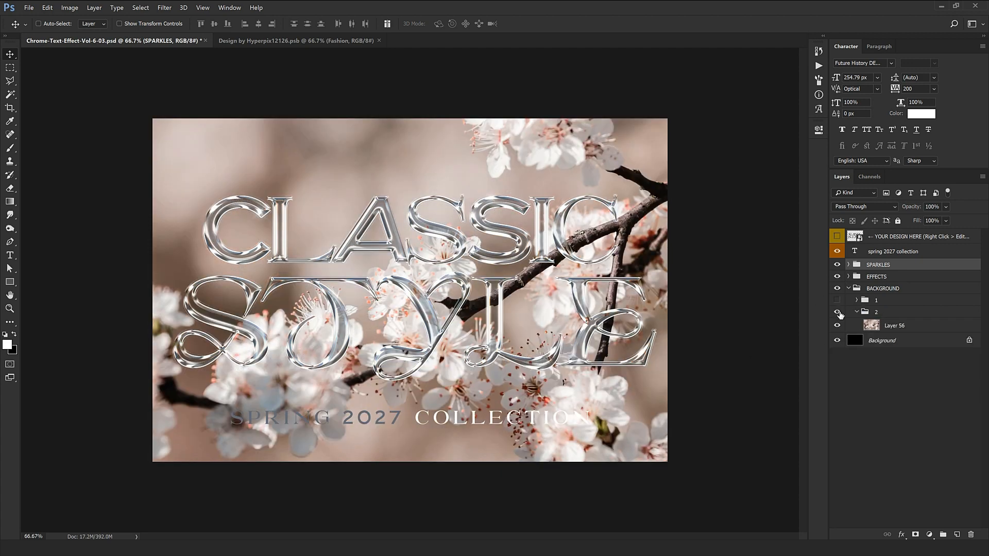
key("ctrl+plus")
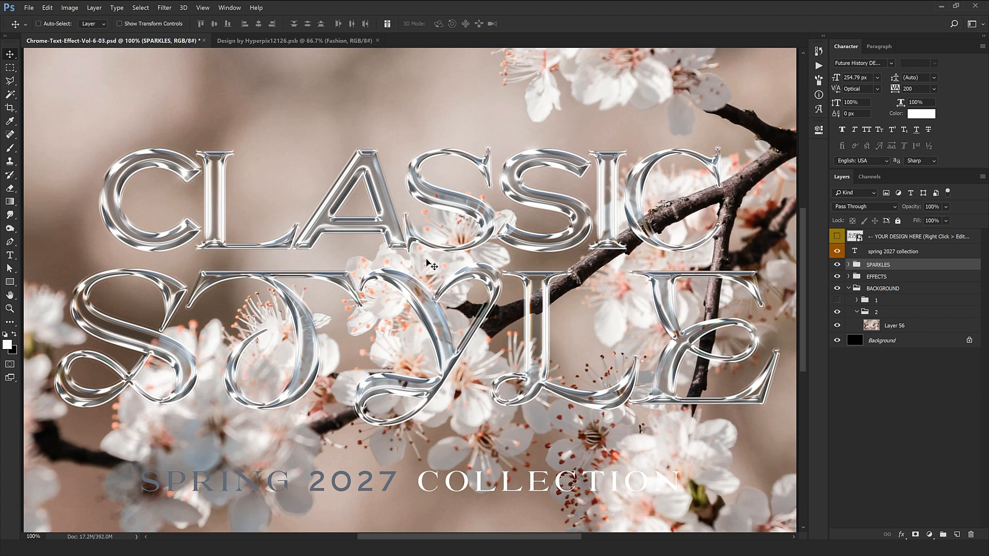
Open 4.png from the Files folder in File Explorer and place its Asics logo at the centre of the smart object's design document.
left_click(32, 11)
left_click(35, 107)
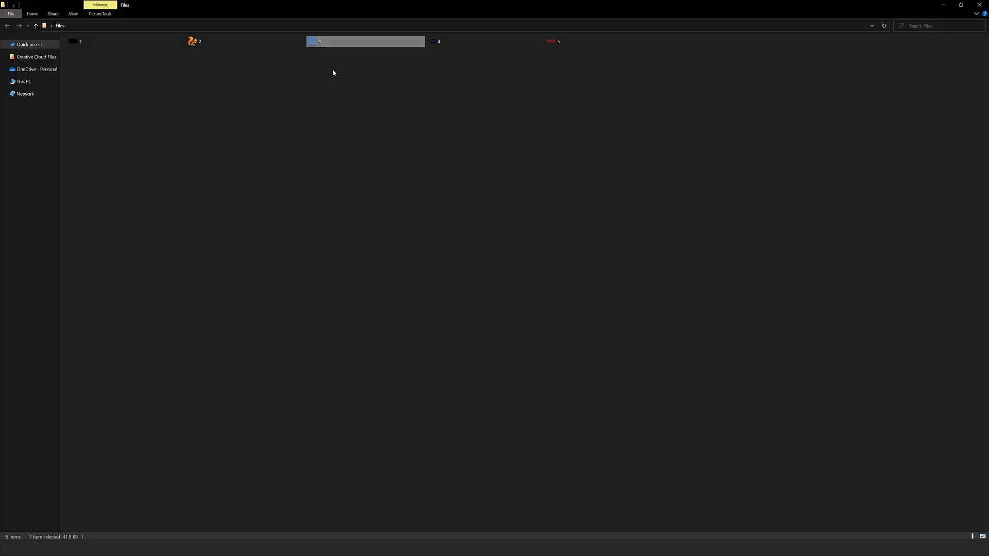
left_click(335, 69)
left_click(433, 44)
left_click_drag(433, 44, 525, 170)
mouse_move(448, 291)
left_mouse_down()
mouse_move(435, 49)
mouse_move(453, 280)
mouse_move(432, 279)
mouse_move(443, 289)
left_mouse_up()
key("ctrl+t")
key("Return")
Hide the pros and fashion text layers and move the Asics logo layer to the top of the stack.
left_click(837, 266)
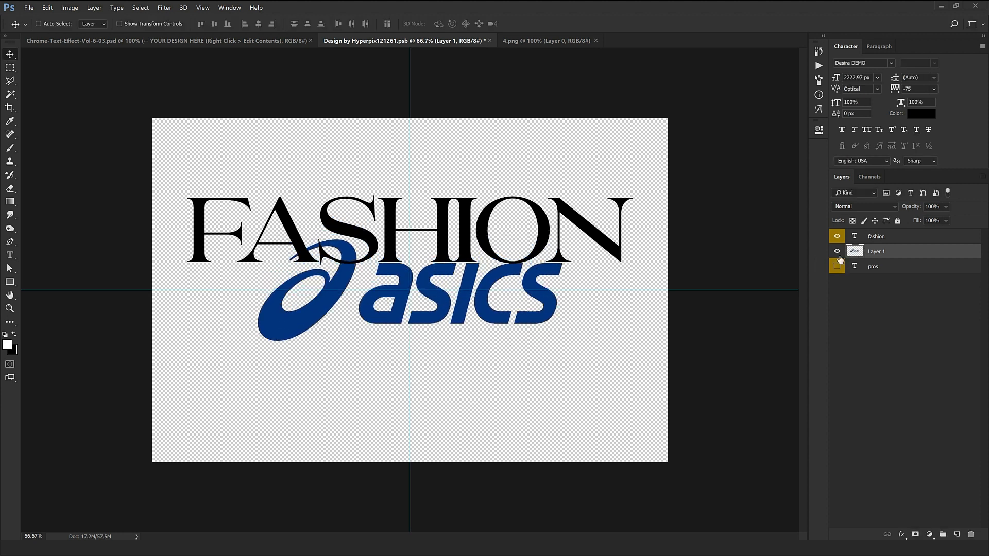
left_click(837, 236)
left_click_drag(875, 251, 876, 233)
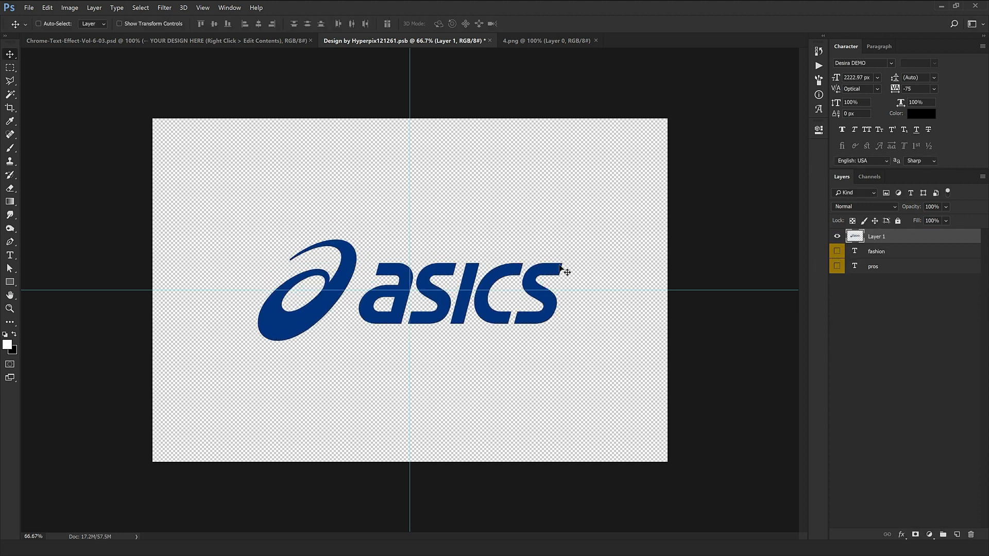
Close 4.png, then close the smart object document with its changes saved and inspect the chrome Asics logo on the poster.
left_click(595, 41)
left_click(490, 41)
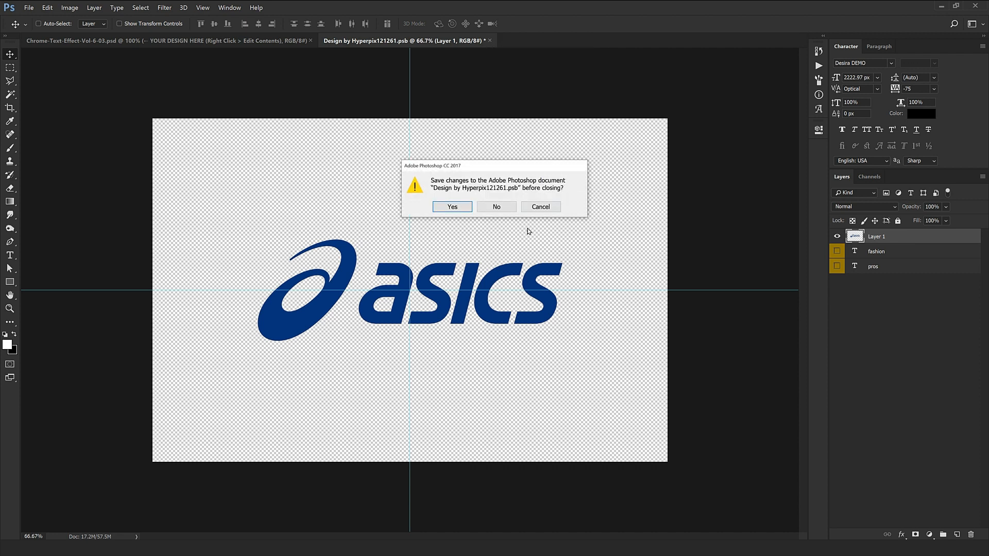
left_click(464, 209)
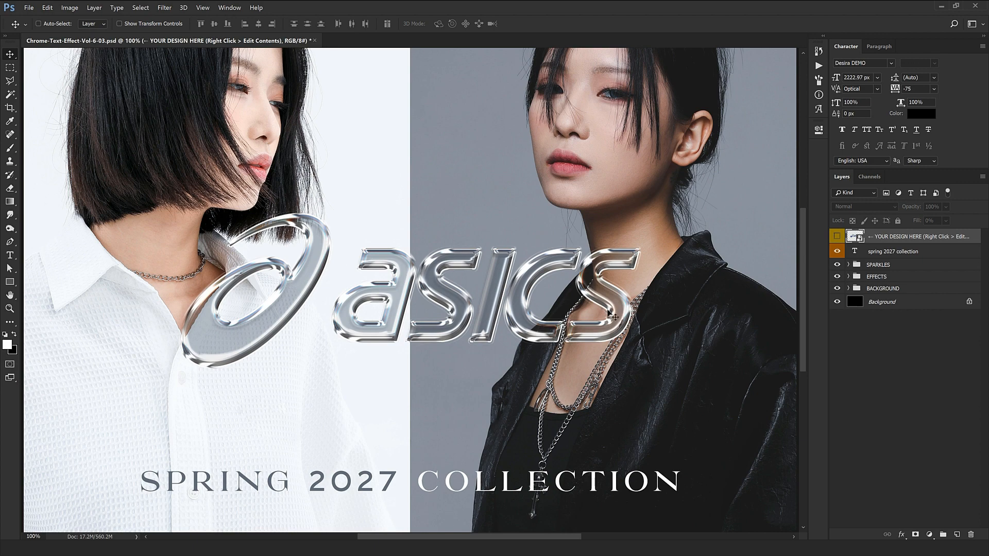
left_click_drag(413, 289, 450, 254)
key("ctrl+minus")
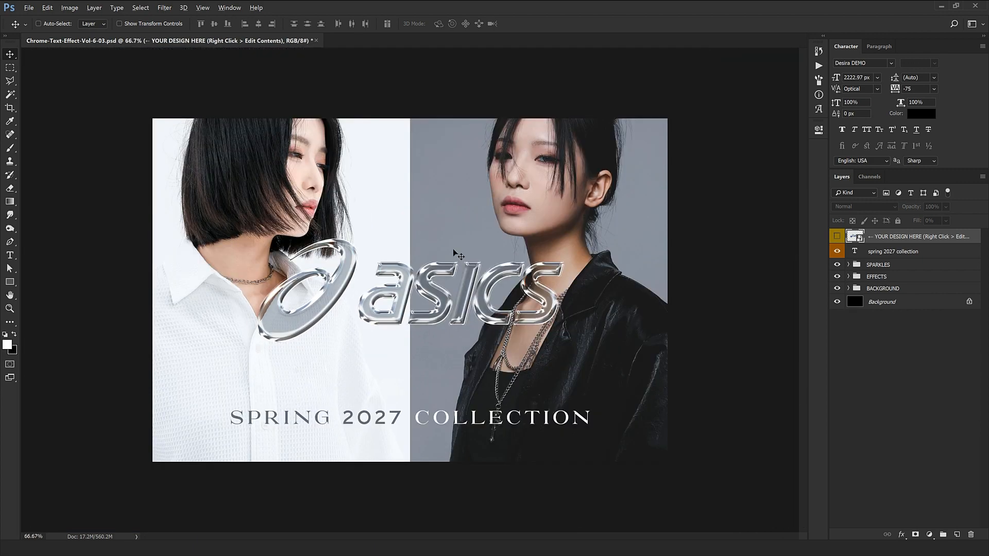
key("ctrl+plus")
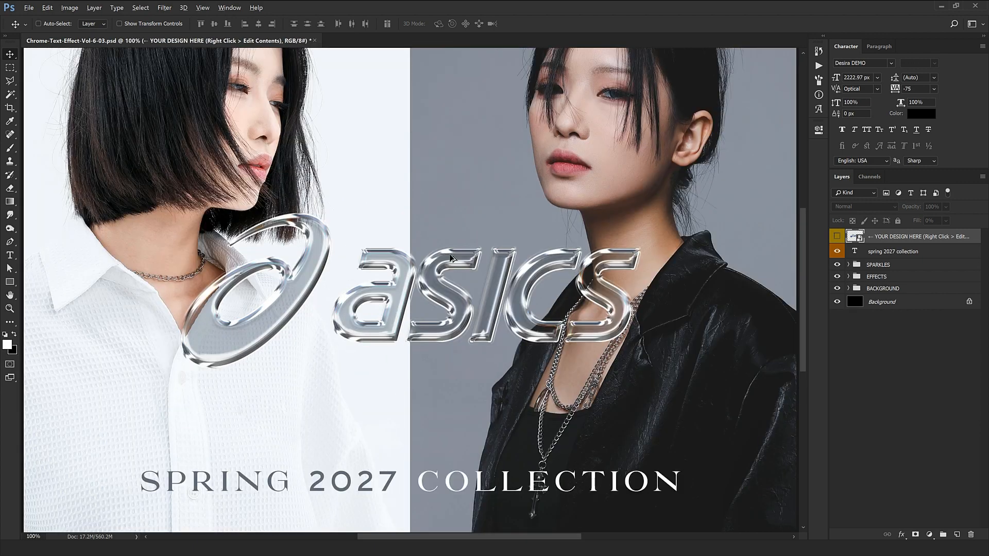
Expand the SPARKLES group, reposition the top Sparkle layer's sparkle over the Asics logo and resize it with Free Transform.
left_click(848, 265)
left_click(876, 279)
left_click_drag(537, 292, 492, 427)
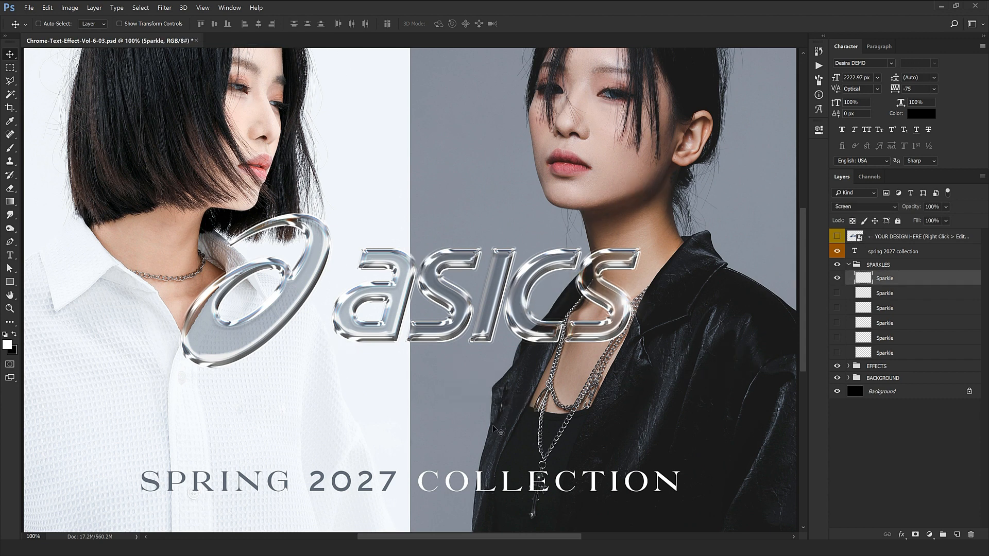
key("ctrl+t")
left_click_drag(672, 346, 650, 337)
key("Return")
Move the resized sparkle along the Asics logo and duplicate it onto other highlights of the lettering and emblem.
left_click_drag(651, 371, 469, 342)
left_click_drag(482, 328, 314, 353, "alt")
left_click_drag(315, 353, 275, 351, "alt")
key("ctrl+minus")
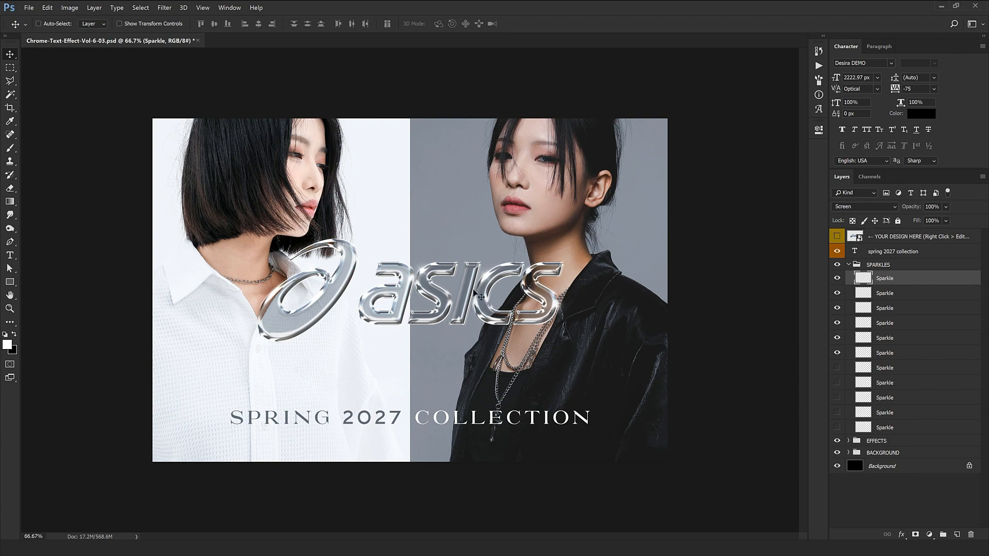
Open the smart object's contents and 5.png from the Files folder, and bring the Coca-Cola logo into the design document.
double_click(852, 236)
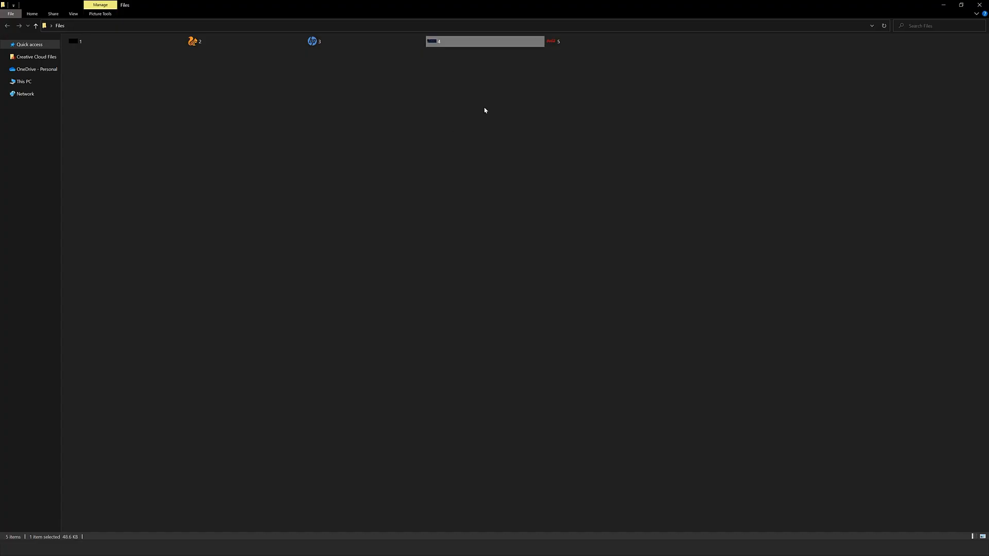
left_click(551, 41)
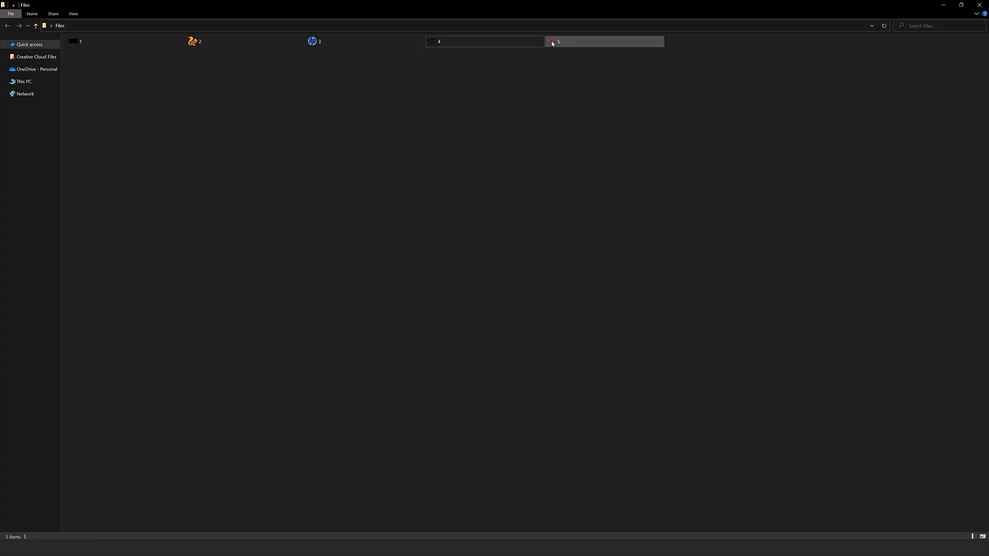
left_click_drag(551, 41, 159, 357)
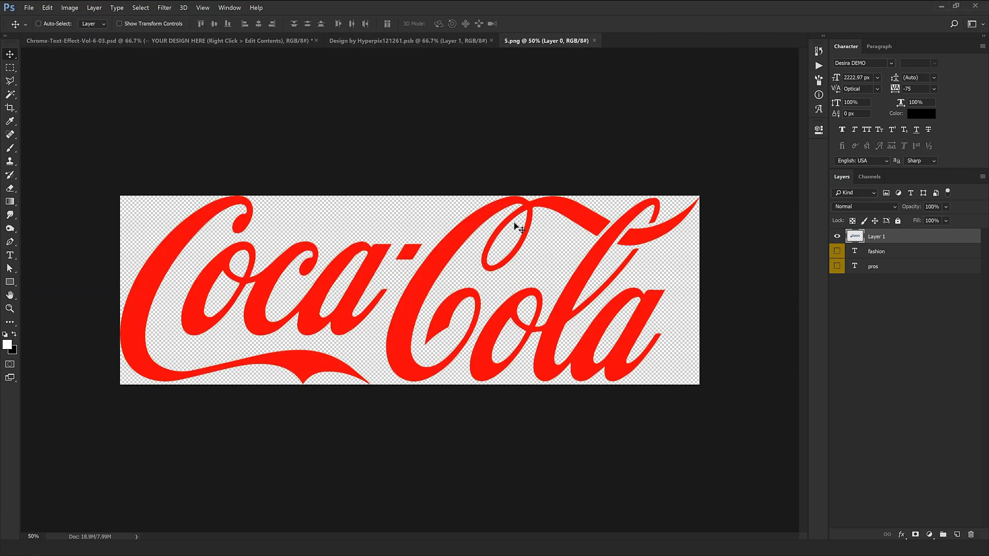
left_click_drag(514, 223, 462, 237)
Scale the Coca-Cola logo down to about 46.6% and centre it on the canvas guides.
key("ctrl+t")
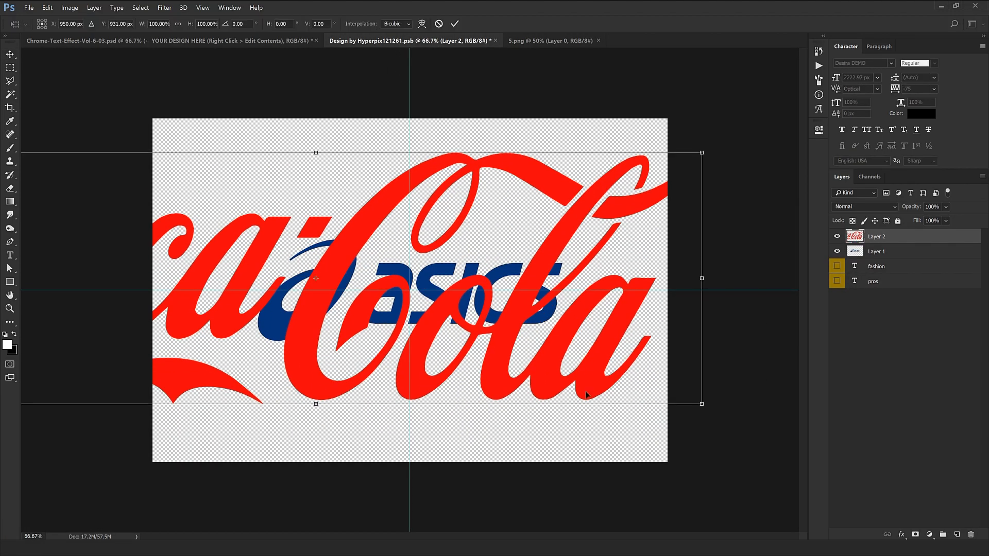
left_click_drag(701, 404, 534, 305)
left_click_drag(446, 276, 489, 312)
left_click_drag(586, 341, 592, 335)
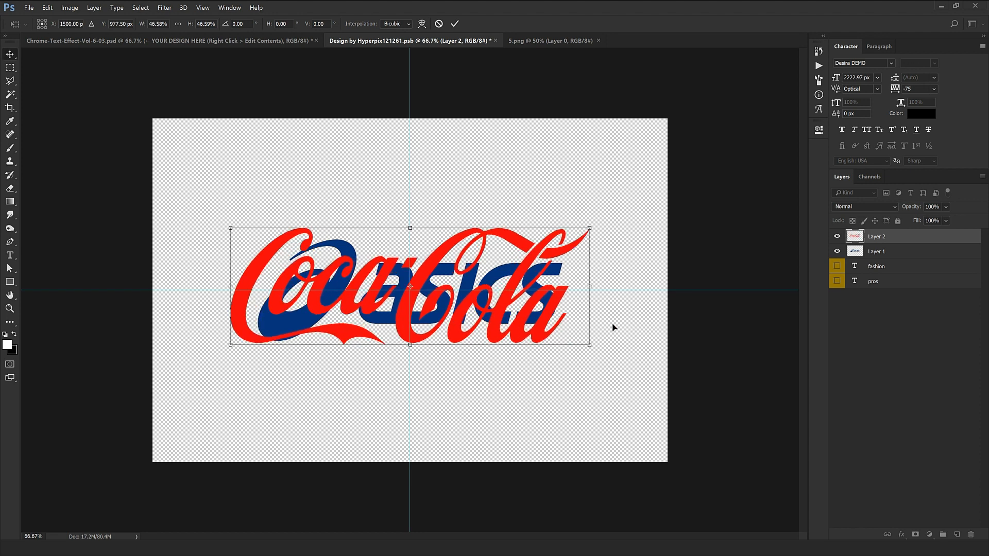
key("Return")
Hide the Asics logo layer, close the design document with its changes saved and return to the chrome poster.
left_click(837, 251)
left_click(453, 206)
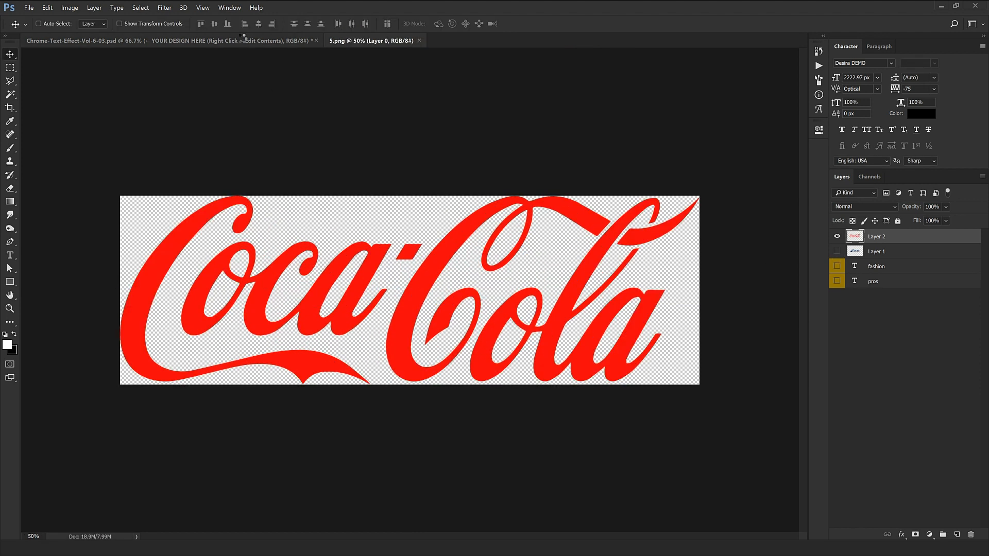
left_click(242, 38)
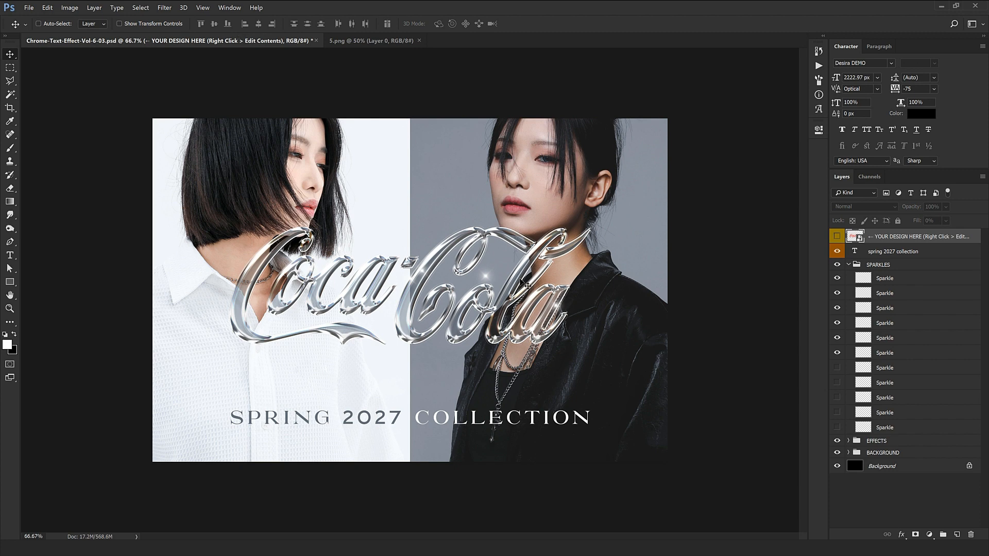
Hide the six visible Sparkle layers and place sparkles from another Sparkle layer on the Coca-Cola lettering.
key("ctrl+plus")
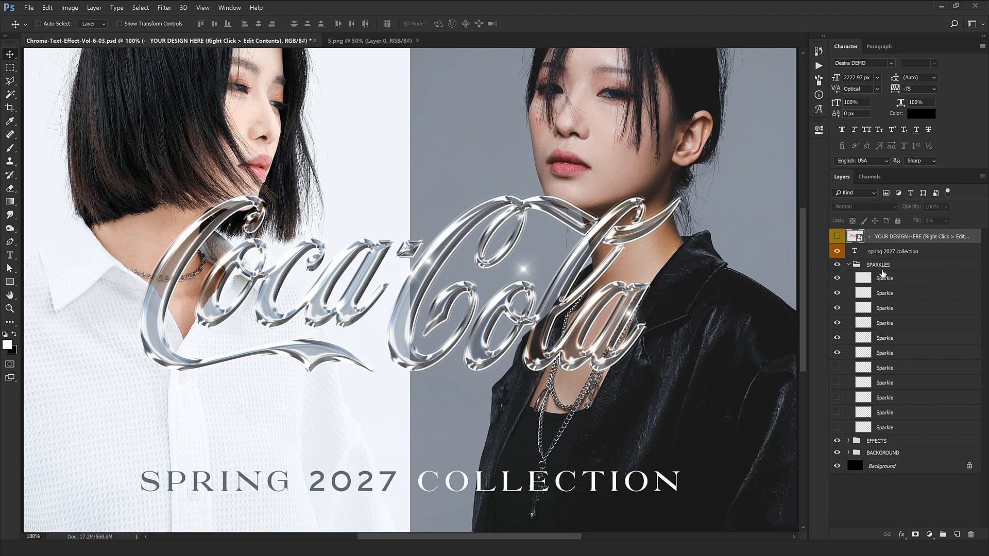
left_click_drag(837, 278, 836, 353)
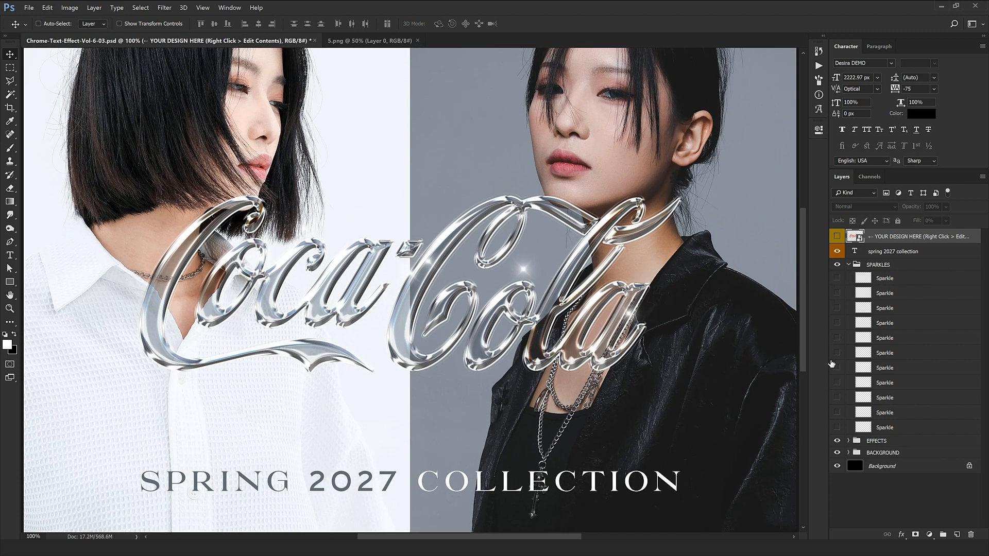
left_click(854, 328)
left_click_drag(391, 329, 385, 394)
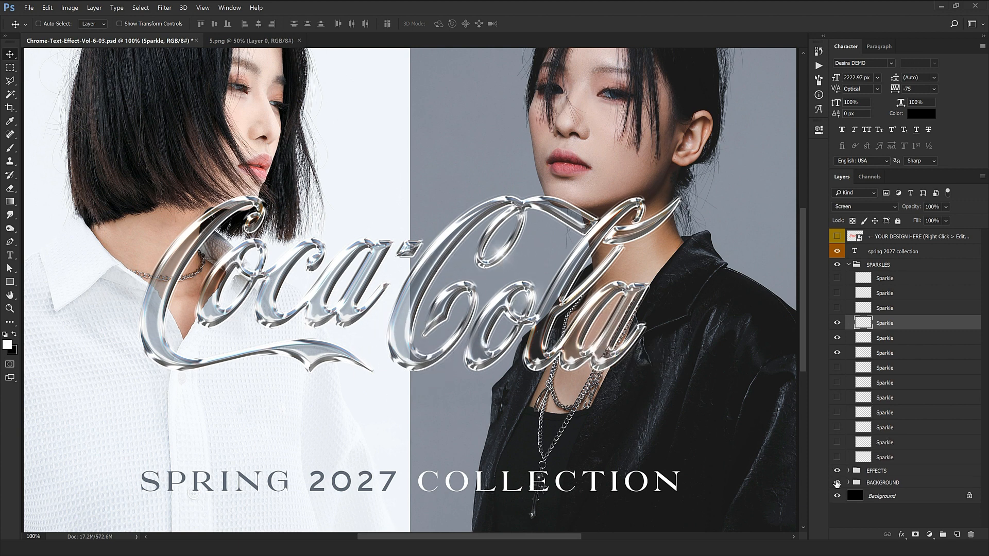
Hide the BACKGROUND group and add a bright red (#ef1818) Solid Color fill layer directly above the Background layer.
left_click(837, 482)
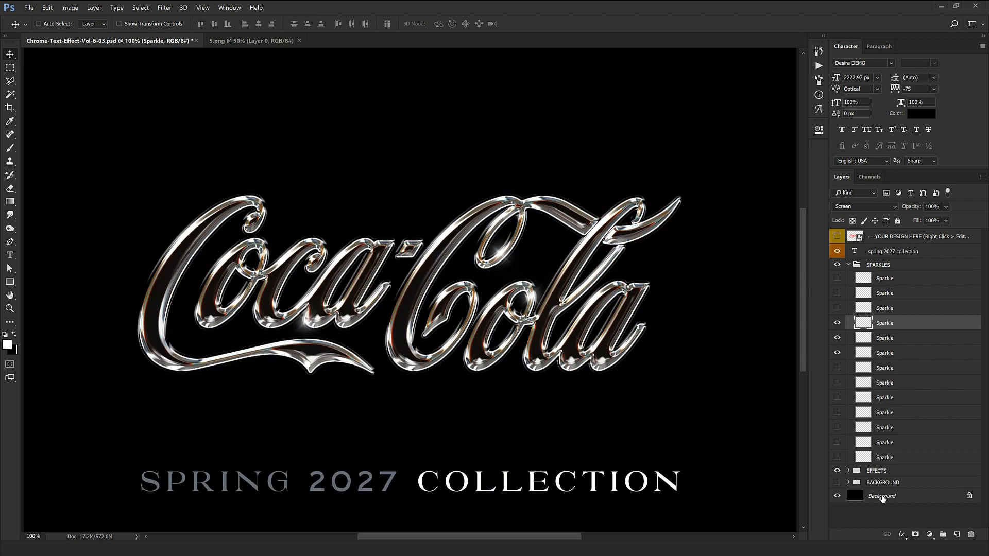
left_click(882, 496)
left_click(929, 534)
left_click(935, 384)
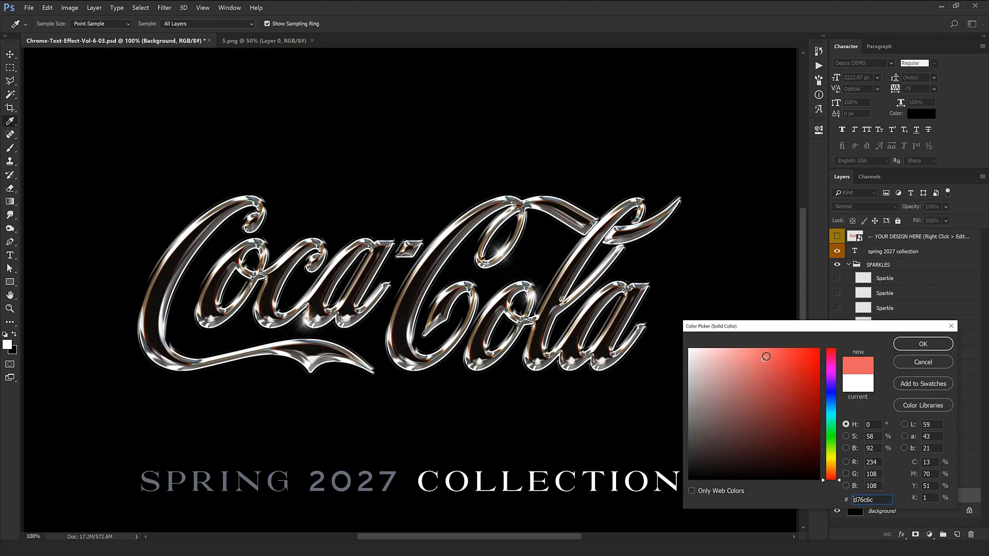
mouse_move(766, 356)
left_mouse_down()
mouse_move(814, 350)
mouse_move(806, 356)
left_mouse_up()
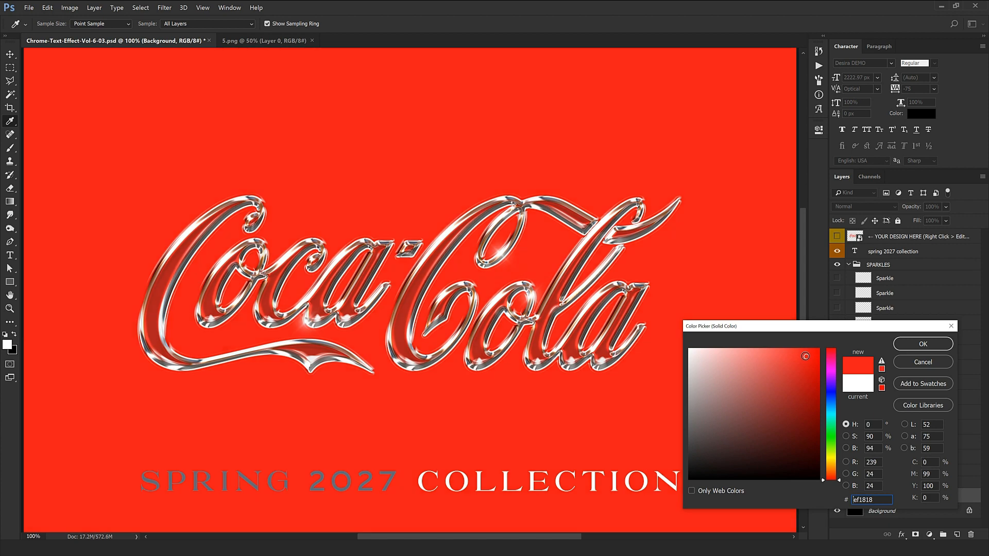
left_click(926, 343)
Reposition the sparkles and spread duplicates over further highlights of the chrome Coca-Cola lettering.
left_click(891, 353)
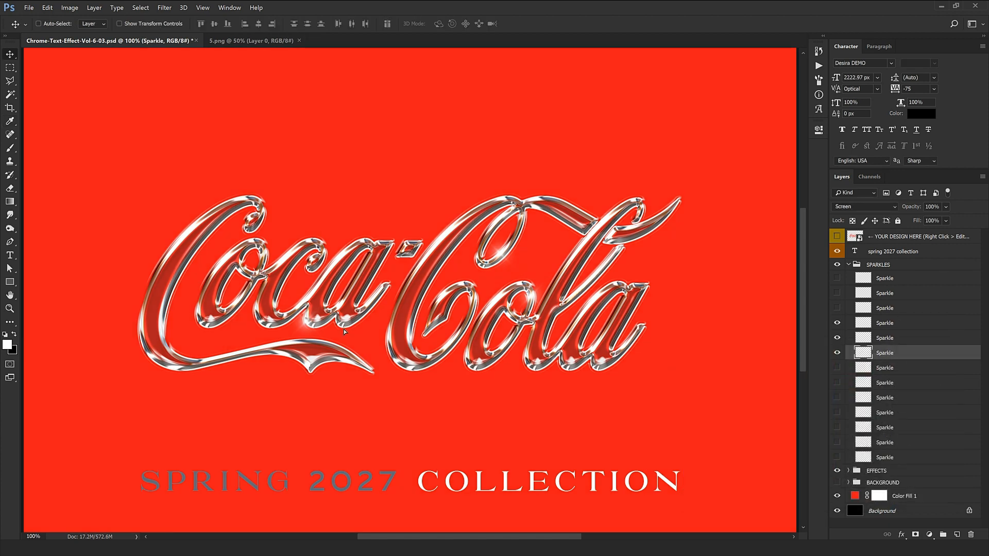
left_click_drag(591, 347, 320, 348)
left_click_drag(256, 369, 541, 316)
left_click_drag(506, 292, 607, 321)
left_click_drag(692, 306, 410, 401)
Hide the spring 2027 collection text layer and inspect the Coca-Cola lettering on the red background.
scroll(886, 412, "down", 3)
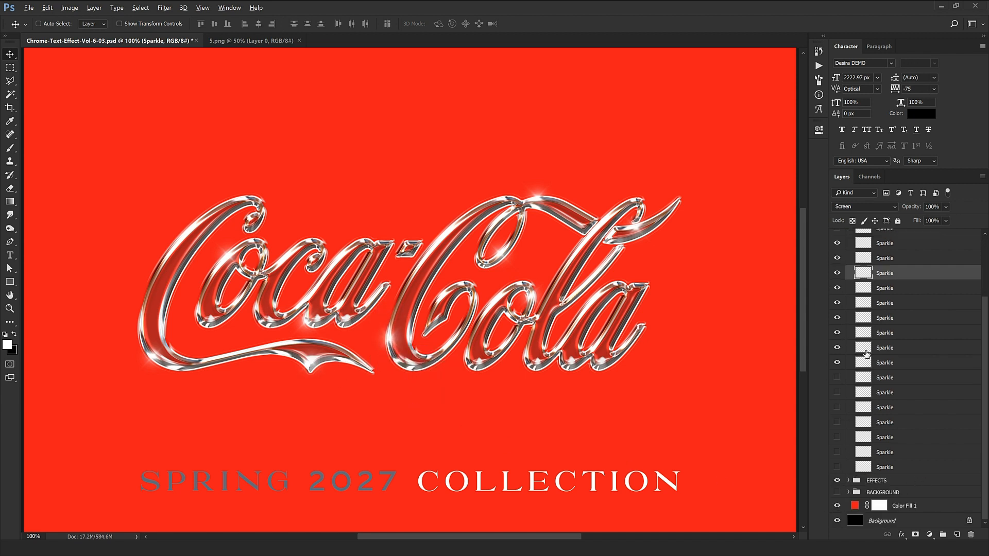
left_click(530, 340, "alt")
scroll(843, 335, "up", 3)
left_click(837, 252)
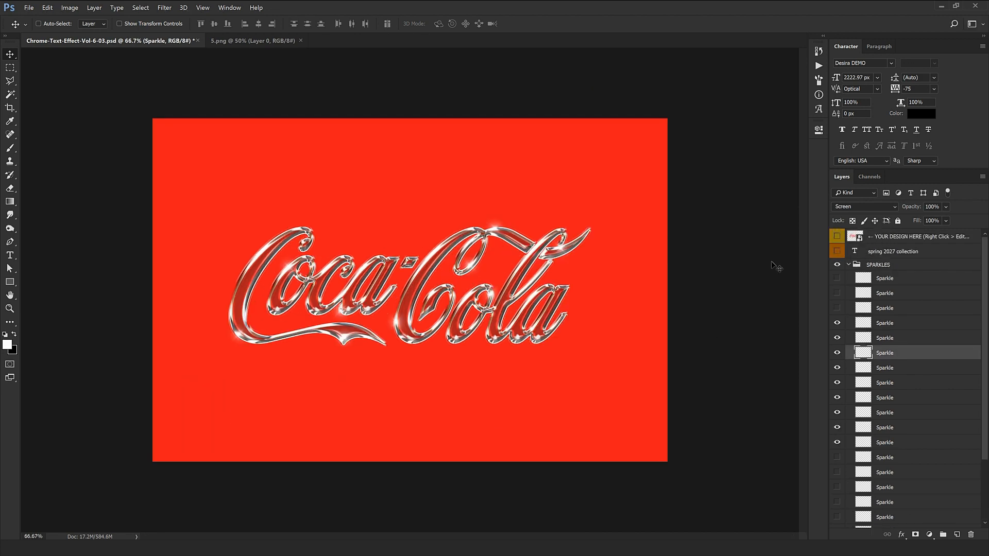
key("ctrl+plus")
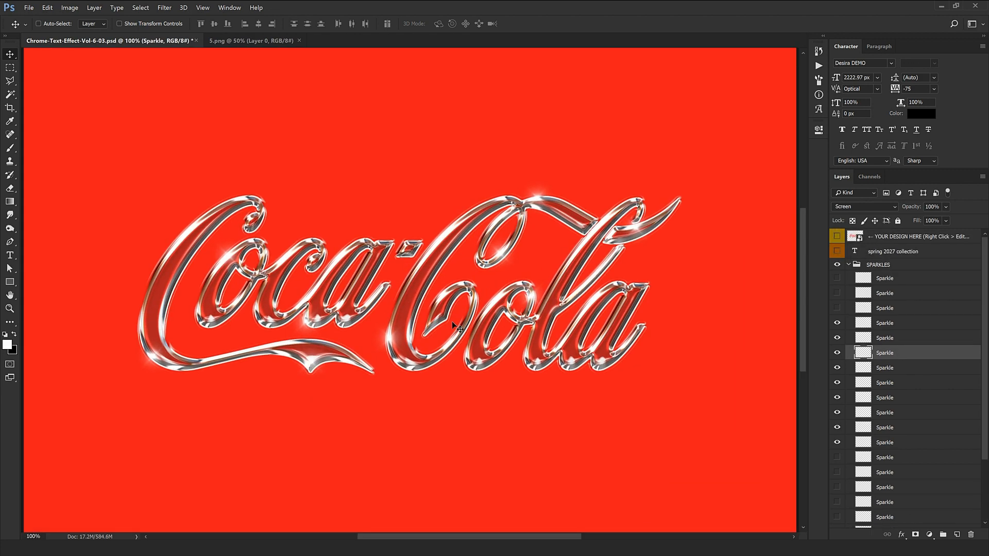